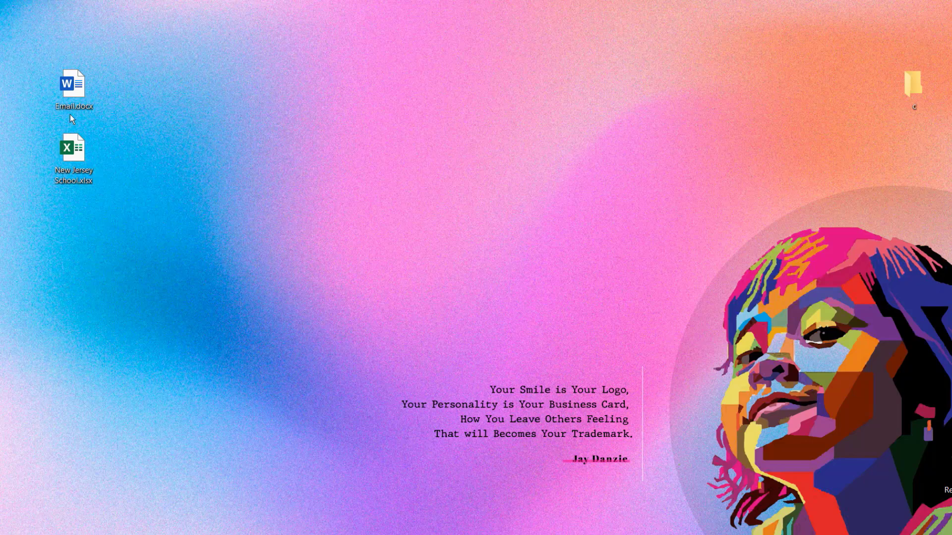
Open Email.docx in Word from the desktop and review the whole email template
double_click(74, 89)
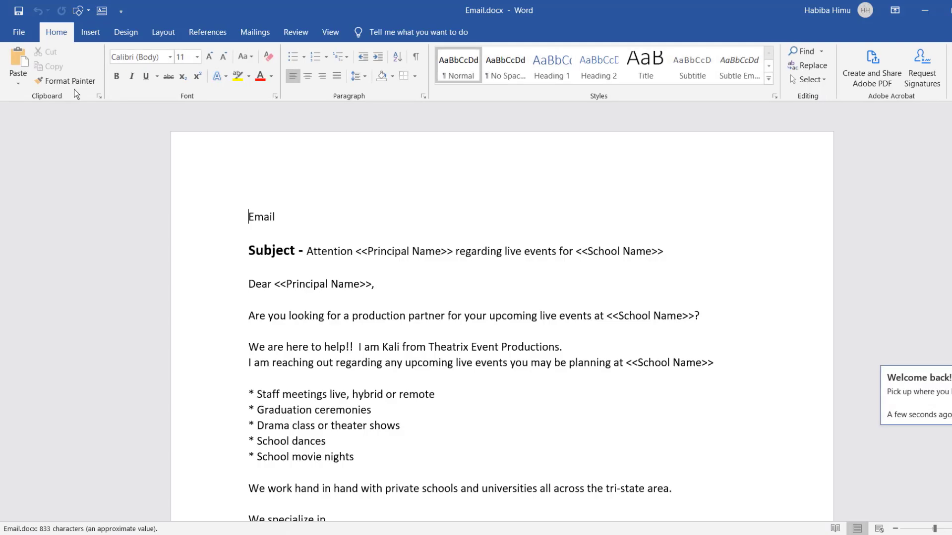
scroll(322, 293, "down", 6, "ctrl")
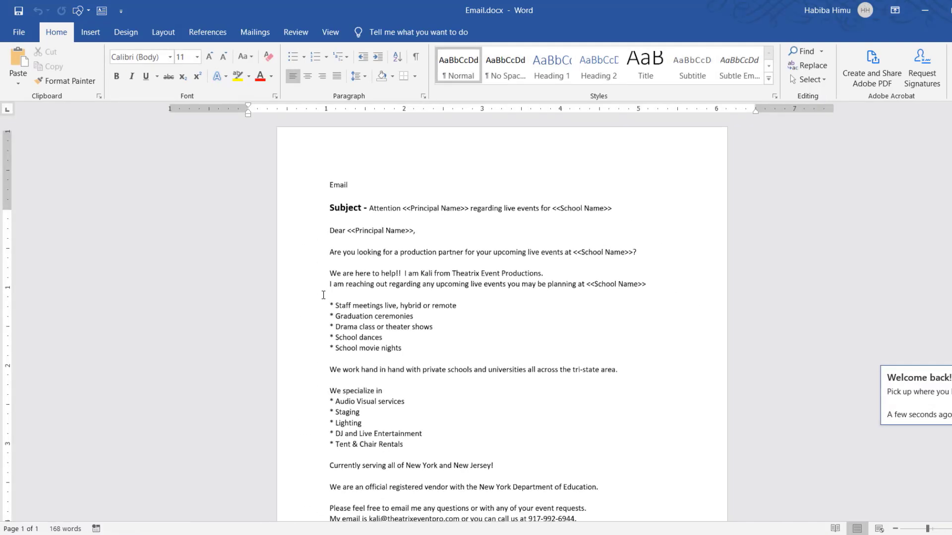
left_click_drag(349, 176, 555, 504)
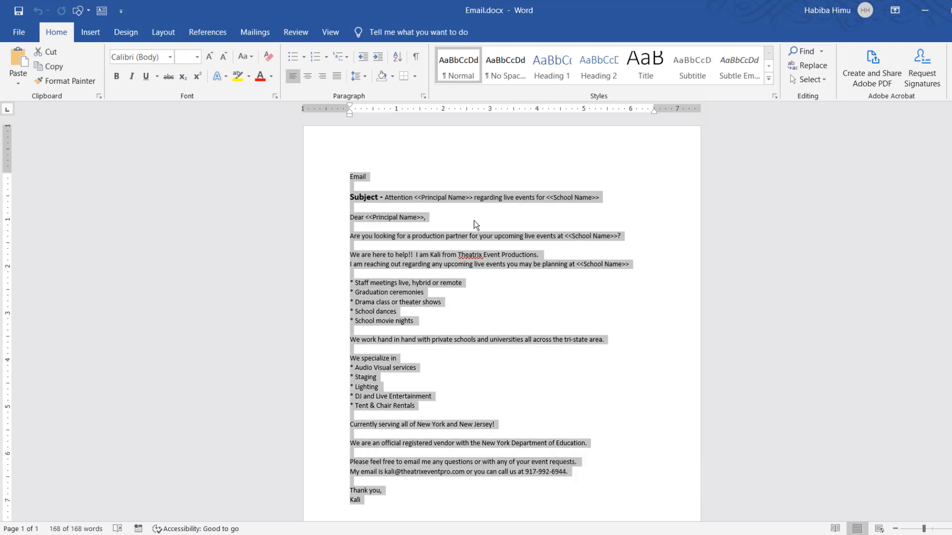
scroll(477, 427, "down", 5)
scroll(477, 432, "up", 5)
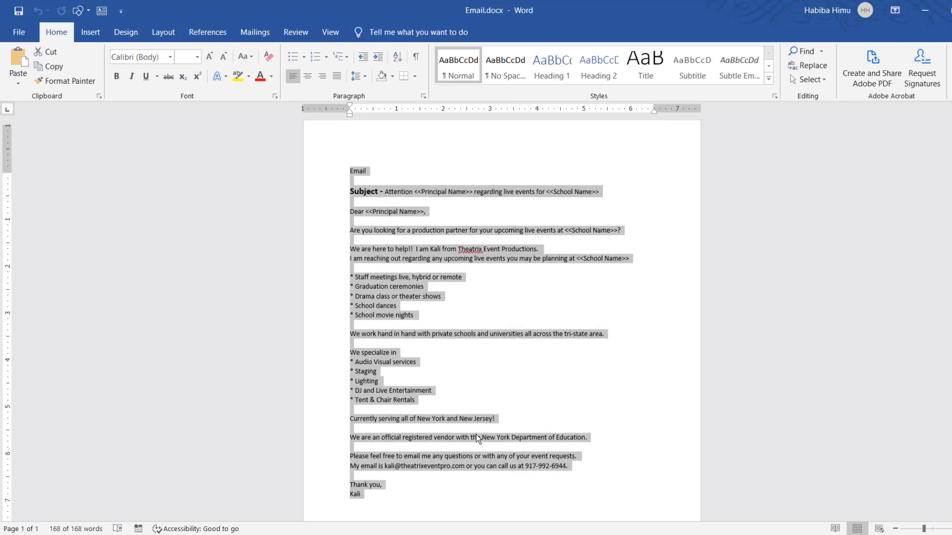
scroll(507, 324, "up", 4)
left_click(515, 292)
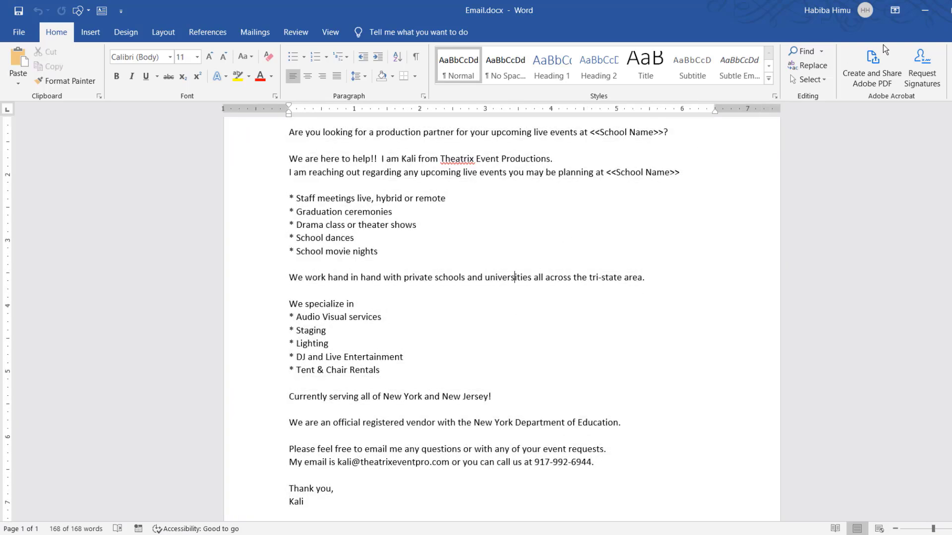
Open New Jersey School.xlsx in Excel from the desktop and examine the school name, principal name and email columns on Sheet1
left_click(925, 11)
double_click(79, 150)
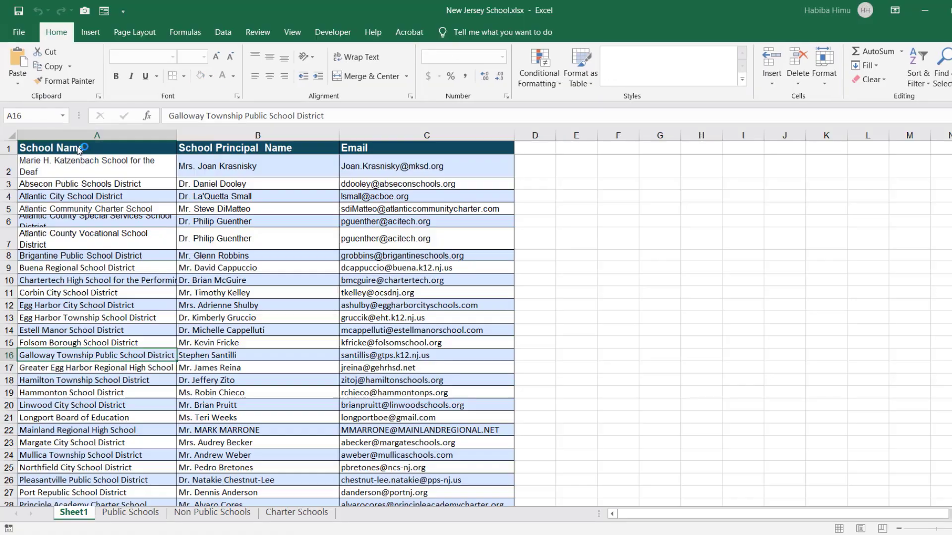
scroll(194, 240, "up", 4)
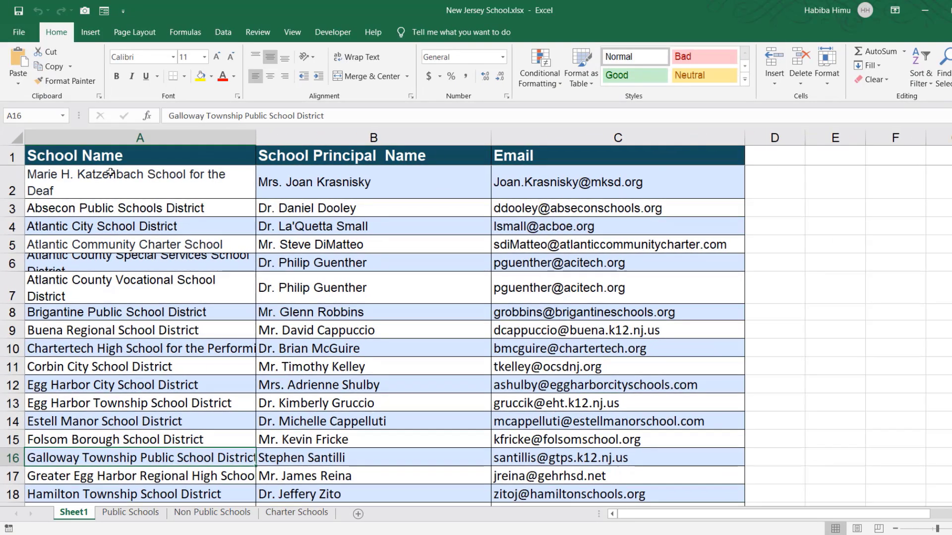
left_click(149, 137)
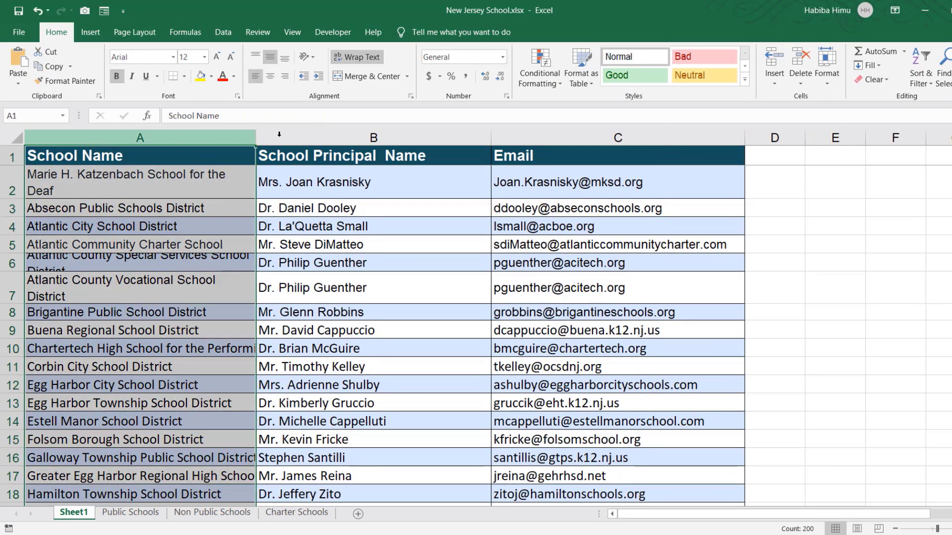
left_click(324, 134)
left_click(557, 137)
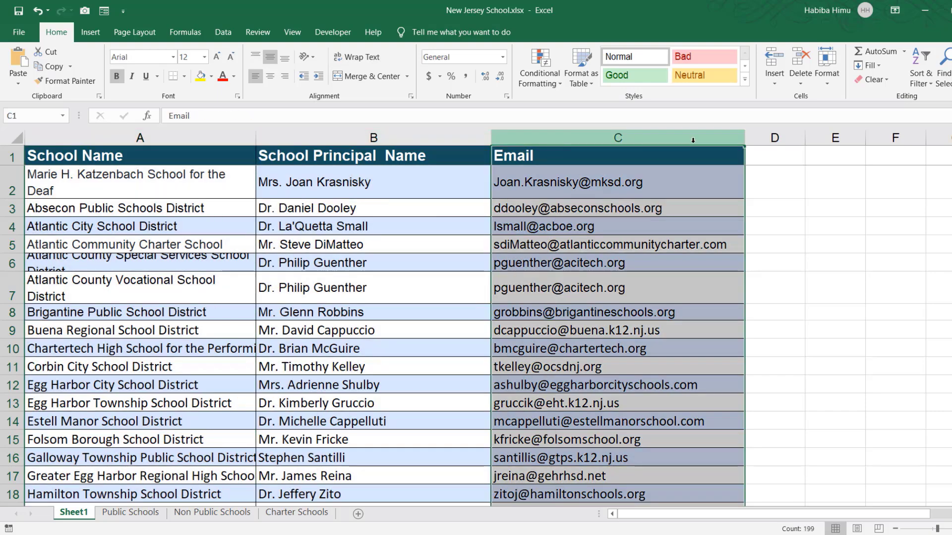
left_click(763, 139)
left_click(824, 140)
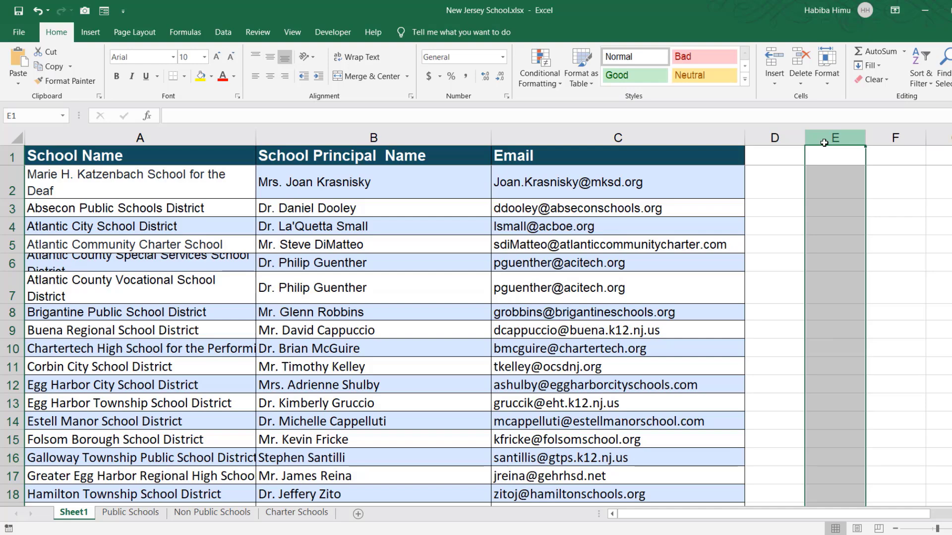
left_click(172, 158)
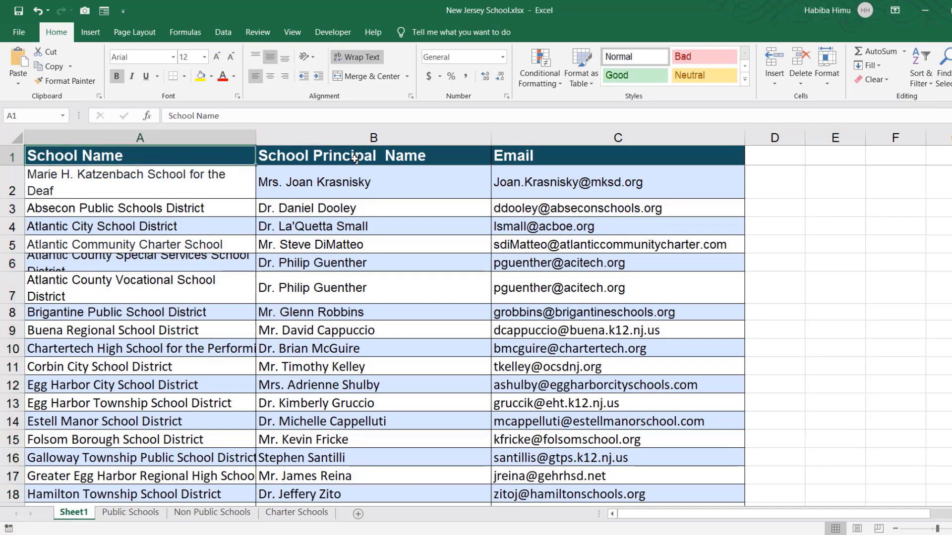
left_click(355, 158)
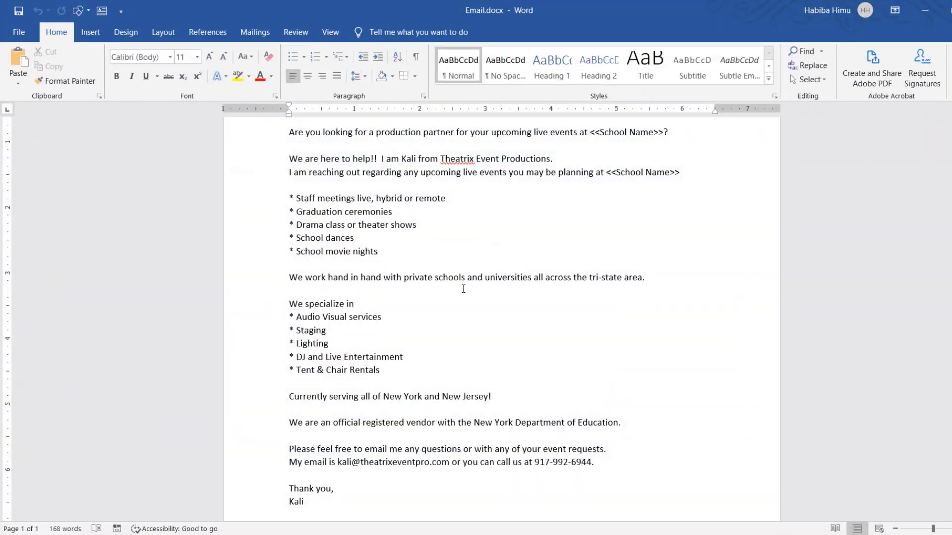
Switch to Email.docx in Word and examine the Principal Name and School Name placeholders in the subject, greeting and body
scroll(463, 285, "up", 4)
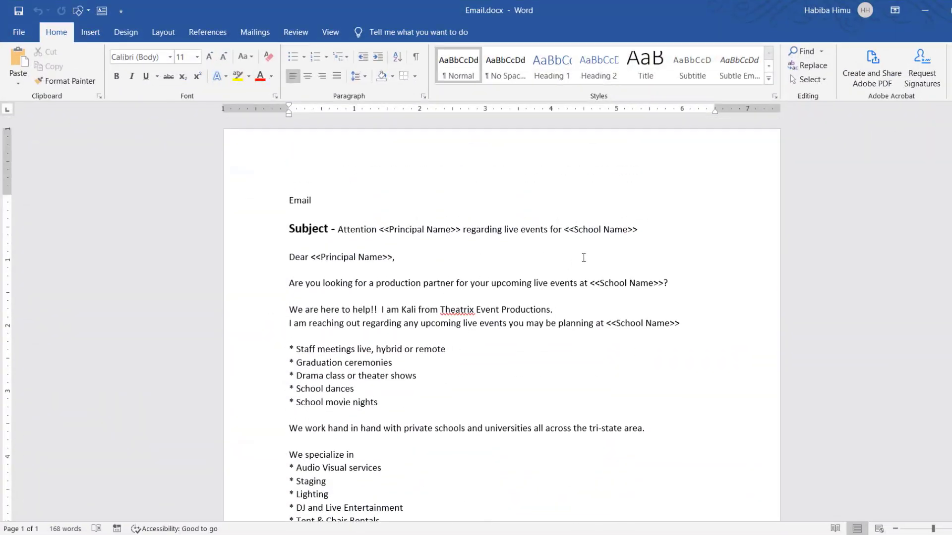
scroll(583, 257, "up", 4, "ctrl")
scroll(432, 227, "up", 2)
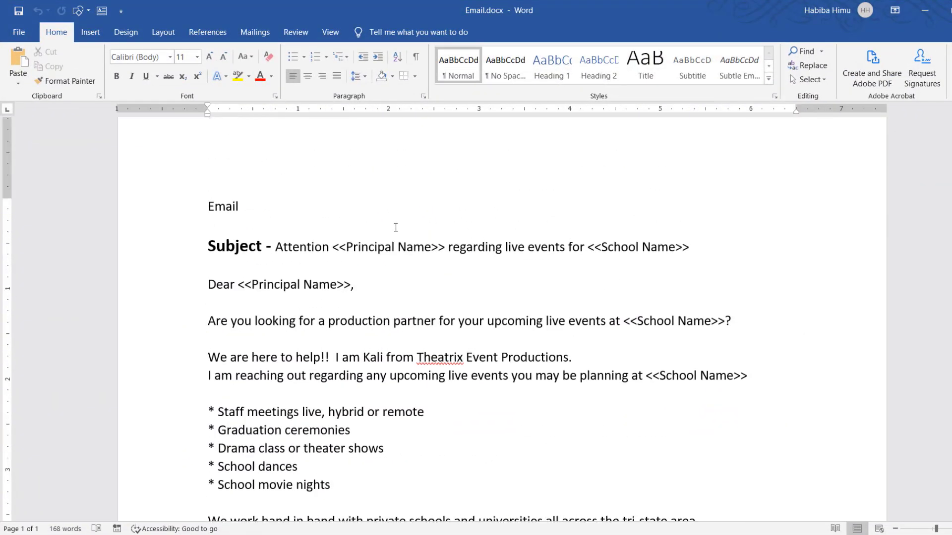
left_click_drag(336, 246, 427, 247)
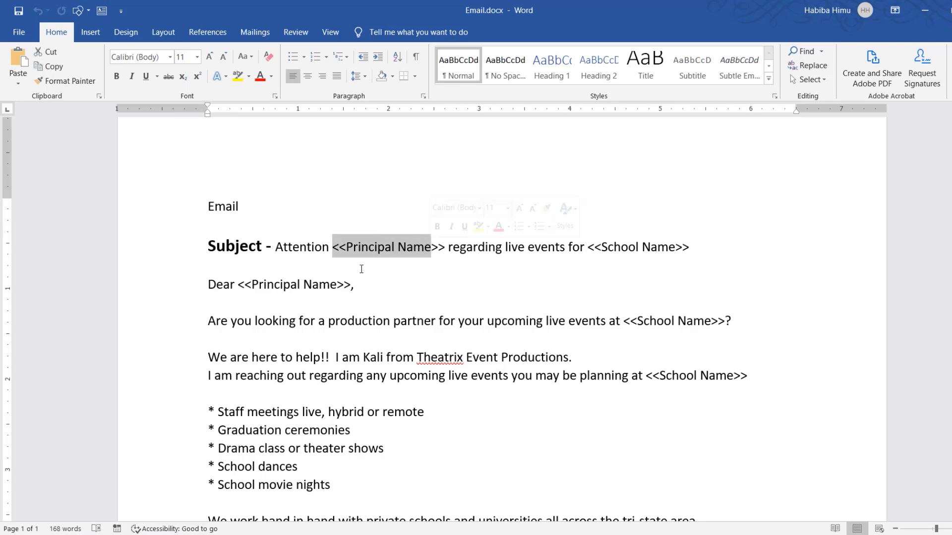
left_click_drag(252, 285, 354, 286)
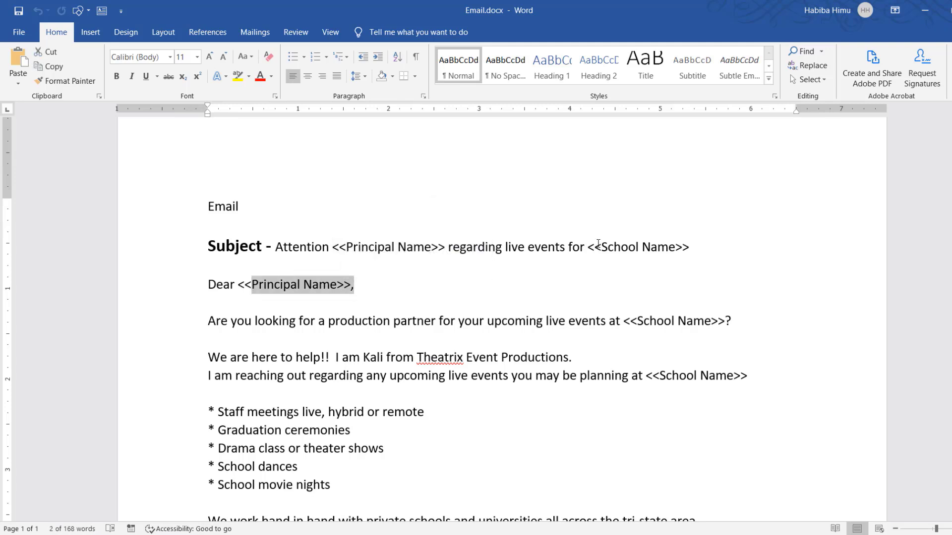
left_click_drag(588, 246, 696, 246)
left_click_drag(638, 321, 711, 336)
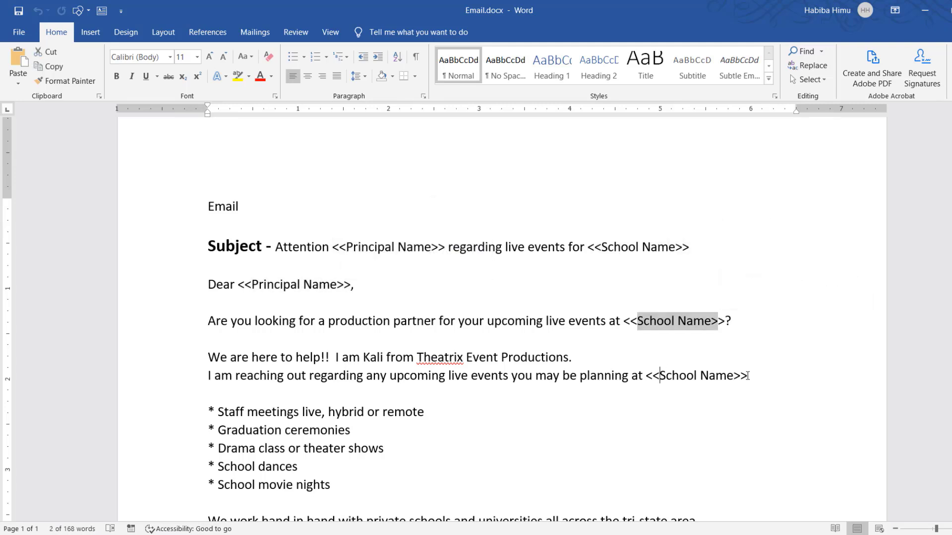
left_click_drag(744, 376, 660, 376)
left_click_drag(347, 247, 425, 247)
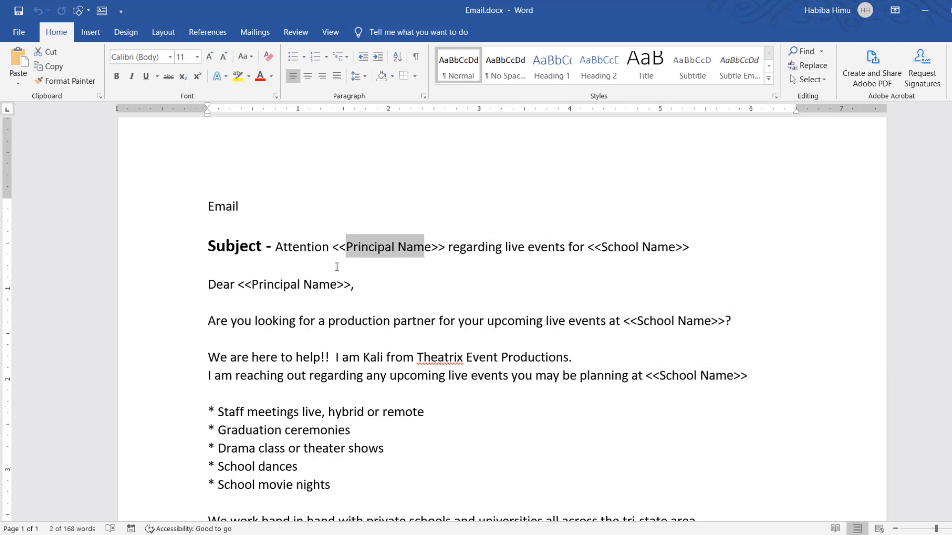
left_click_drag(337, 285, 251, 285)
left_click_drag(240, 208, 208, 208)
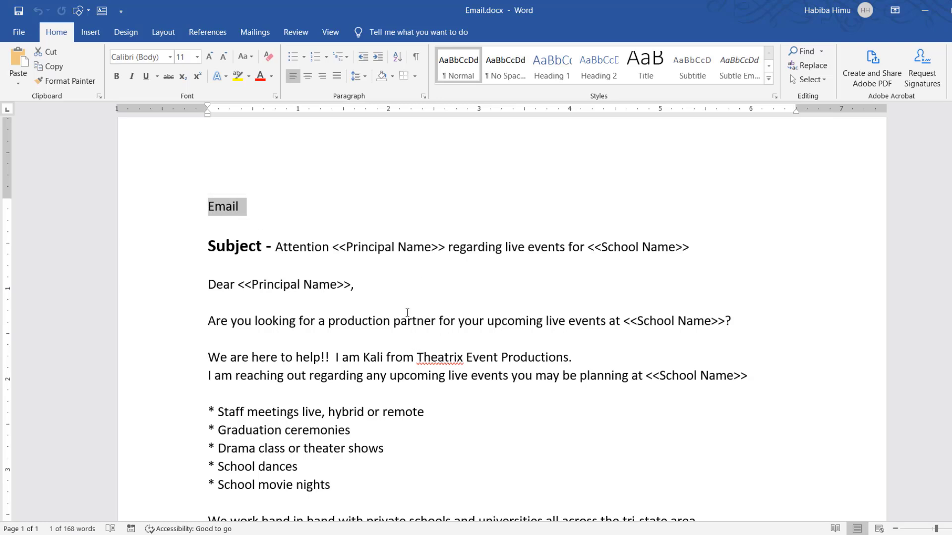
left_click(424, 284)
Review the rest of the email body down to the signature
scroll(402, 334, "down", 2)
scroll(403, 334, "down", 2)
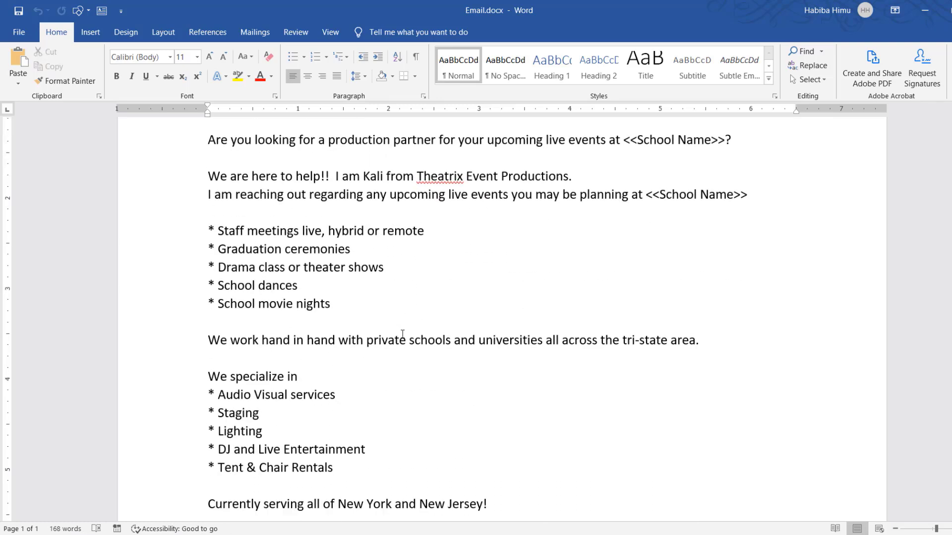
scroll(403, 334, "down", 5, "ctrl")
scroll(403, 334, "up", 3)
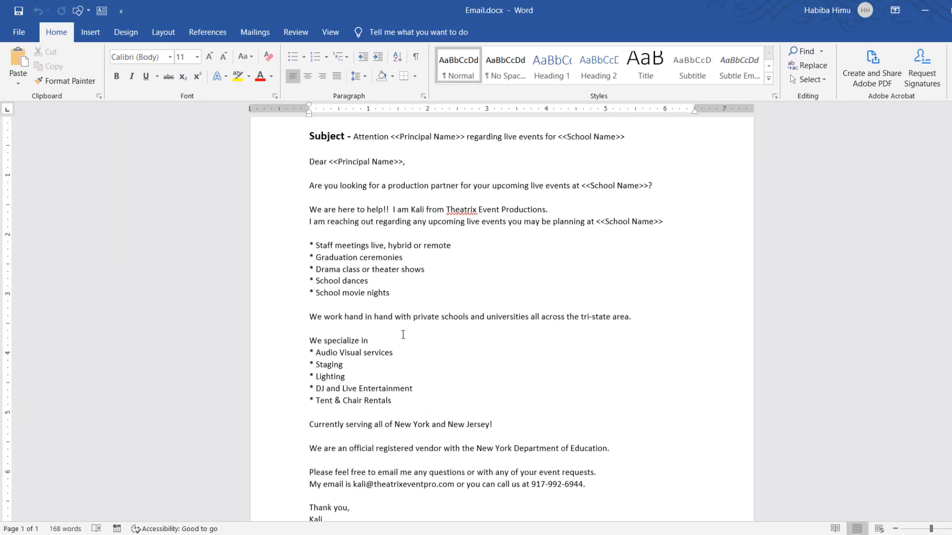
left_click_drag(310, 193, 462, 456)
left_click(460, 439)
Switch to New Jersey School.xlsx in Excel and examine the school list on Sheet1 down to its last record
left_click(286, 533)
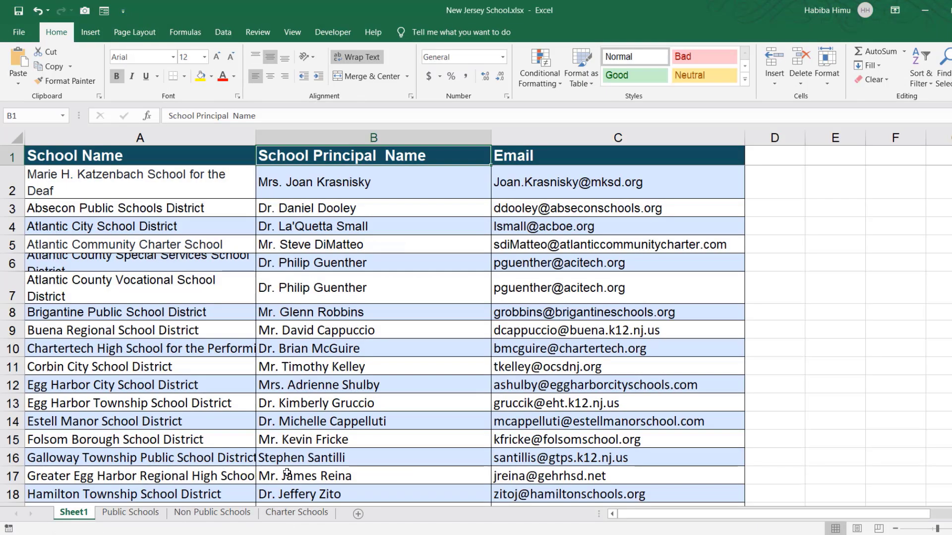
scroll(141, 404, "down", 6)
scroll(140, 404, "down", 20)
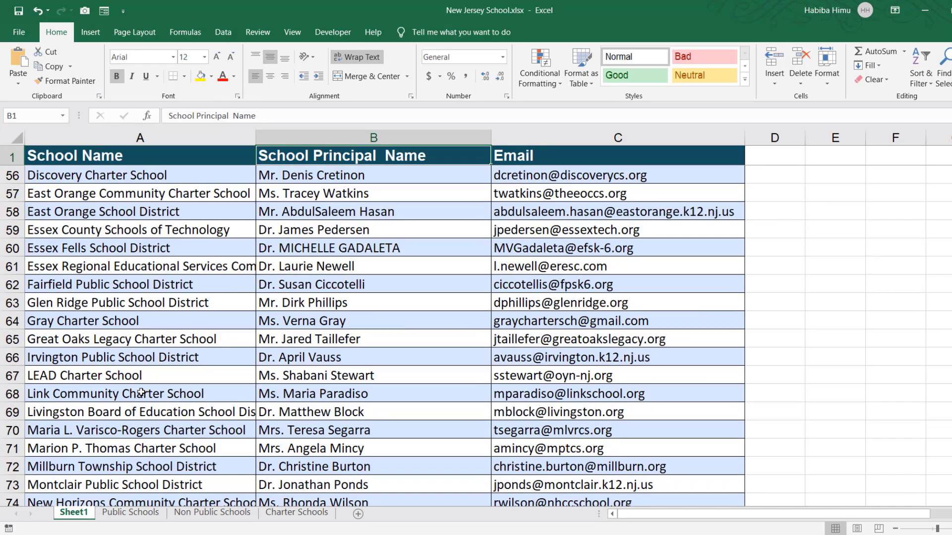
scroll(163, 396, "down", 18)
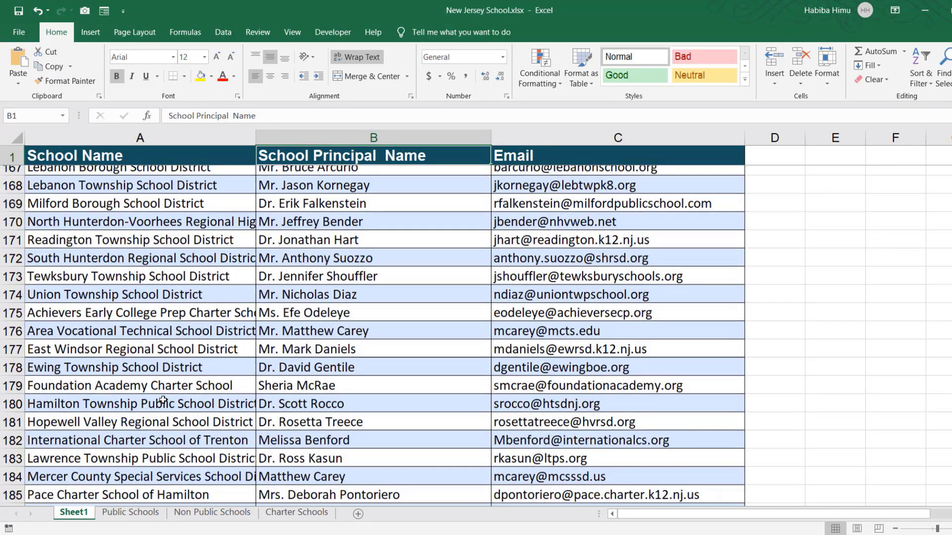
scroll(163, 396, "up", 3)
left_click(153, 287)
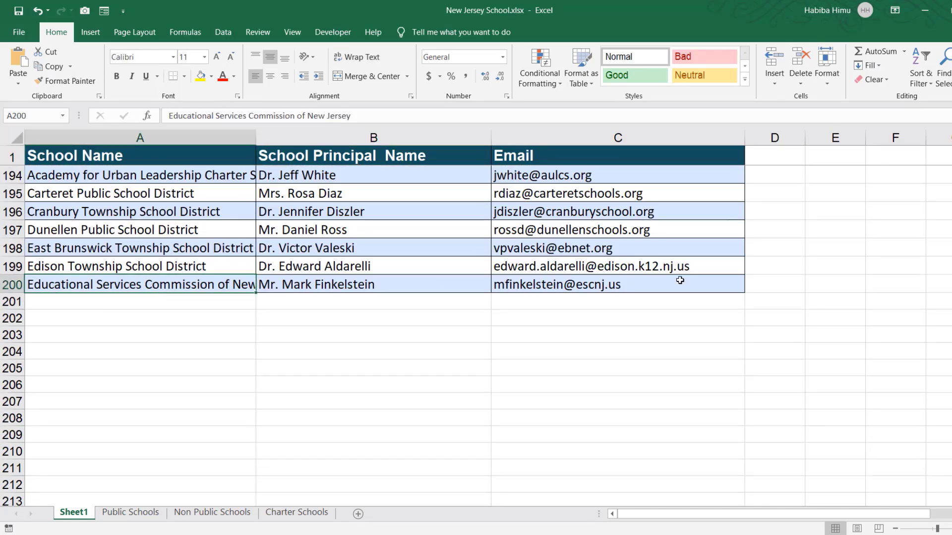
left_click(566, 286)
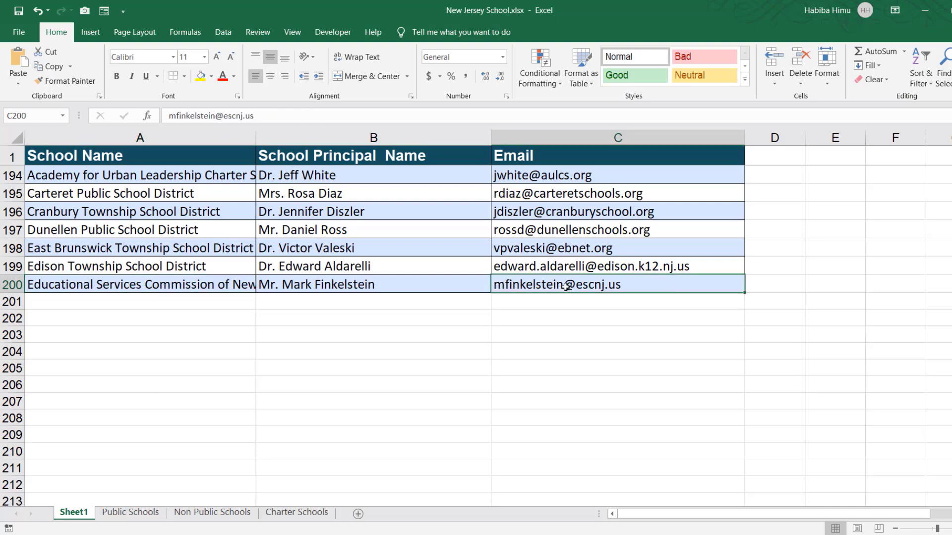
left_click(94, 285)
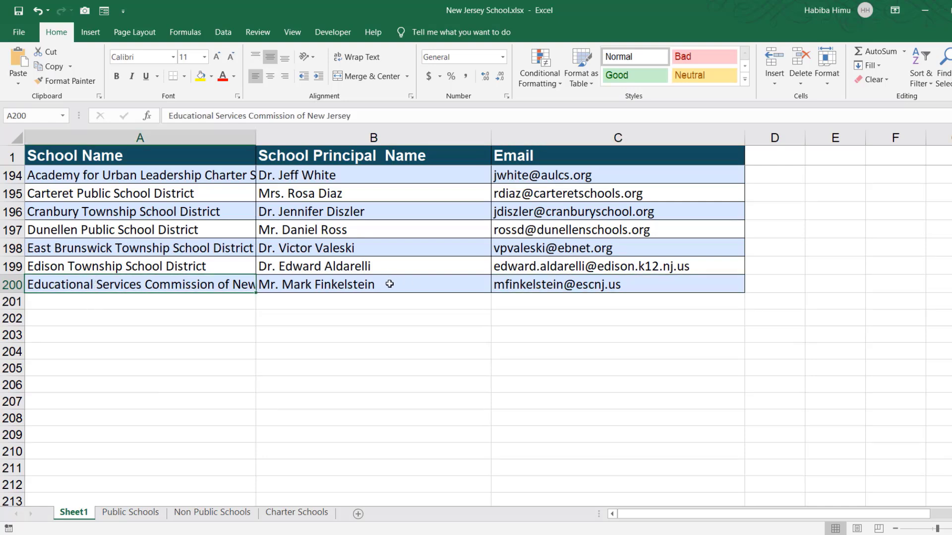
left_click(370, 284)
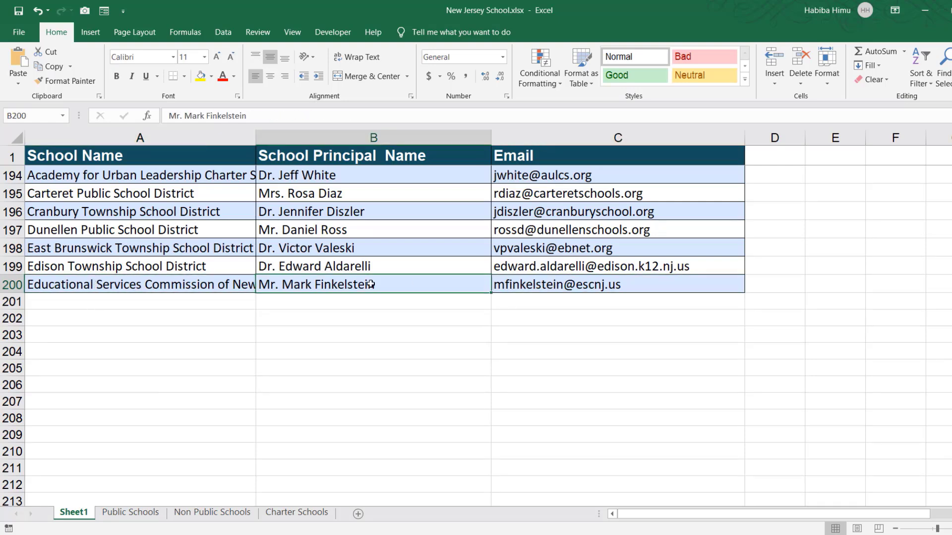
left_click(544, 288)
scroll(544, 329, "up", 2)
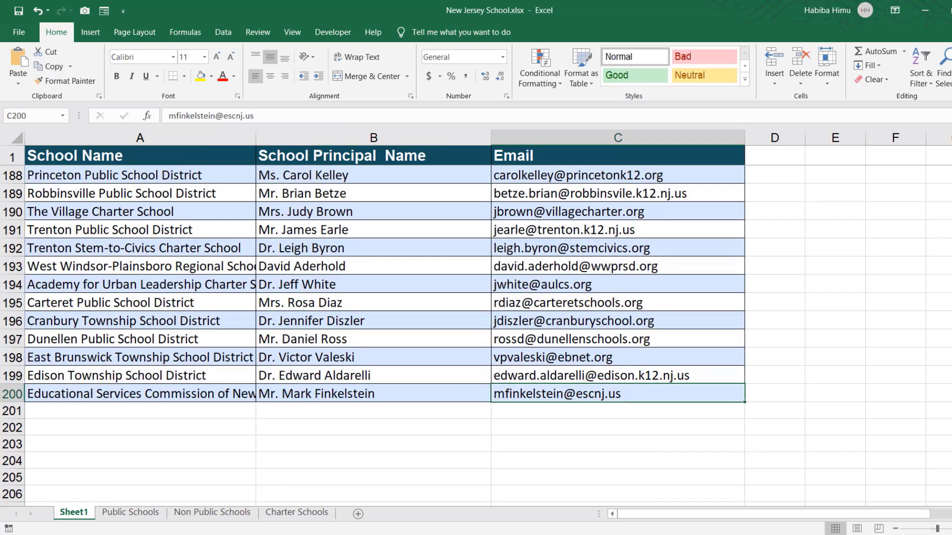
left_click_drag(951, 481, 951, 149)
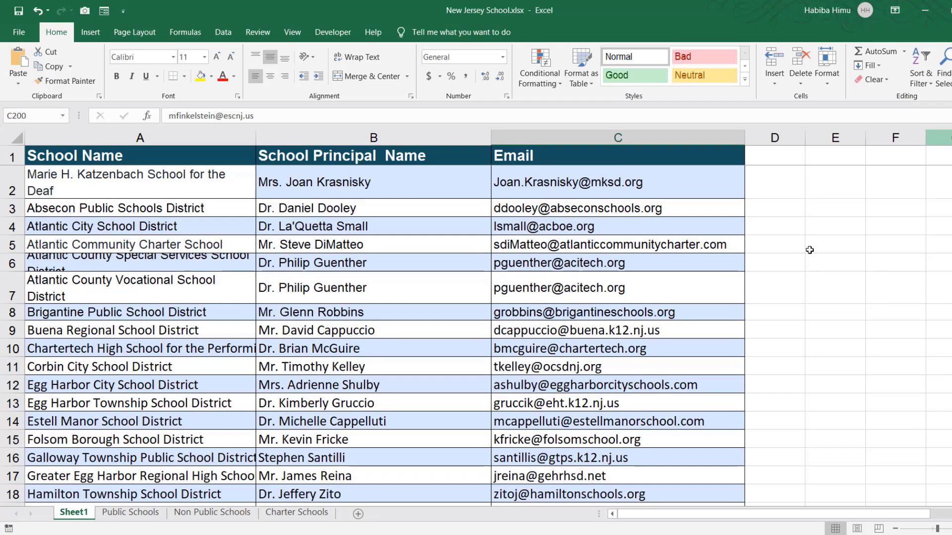
left_click(149, 280)
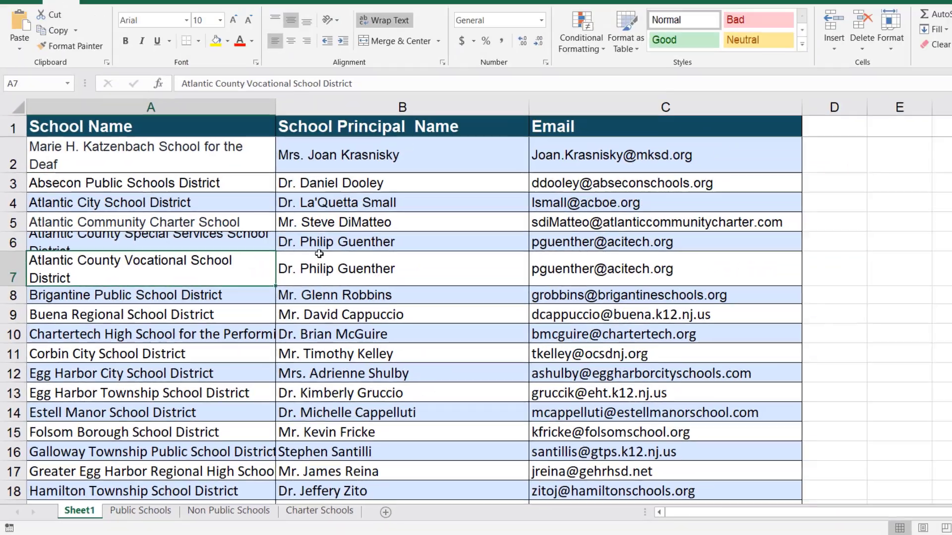
scroll(582, 42, "down", 4)
scroll(298, 284, "up", 4)
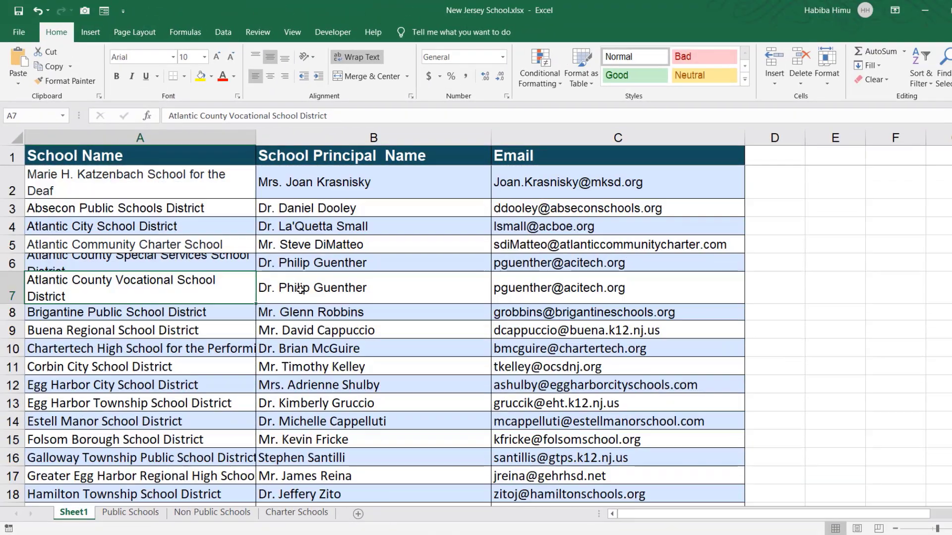
left_click(119, 189)
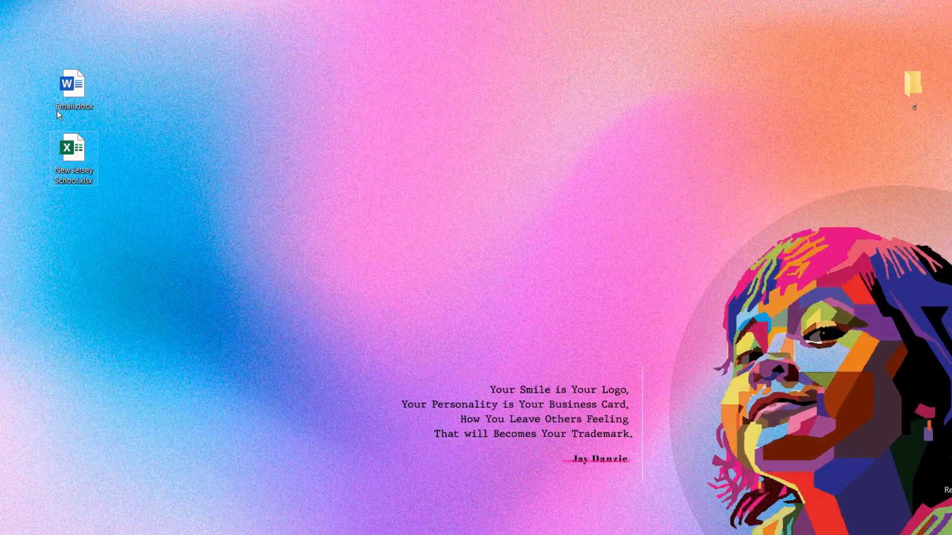
Reopen Email.docx in Word from the desktop and enlarge the view of the subject and greeting lines
double_click(73, 91)
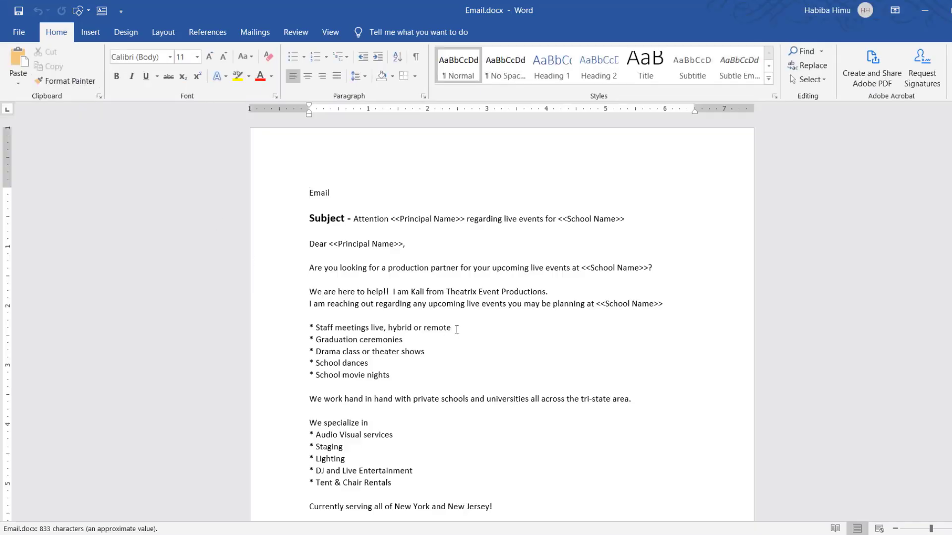
scroll(477, 308, "down", 7)
scroll(484, 315, "up", 7)
scroll(544, 264, "up", 7)
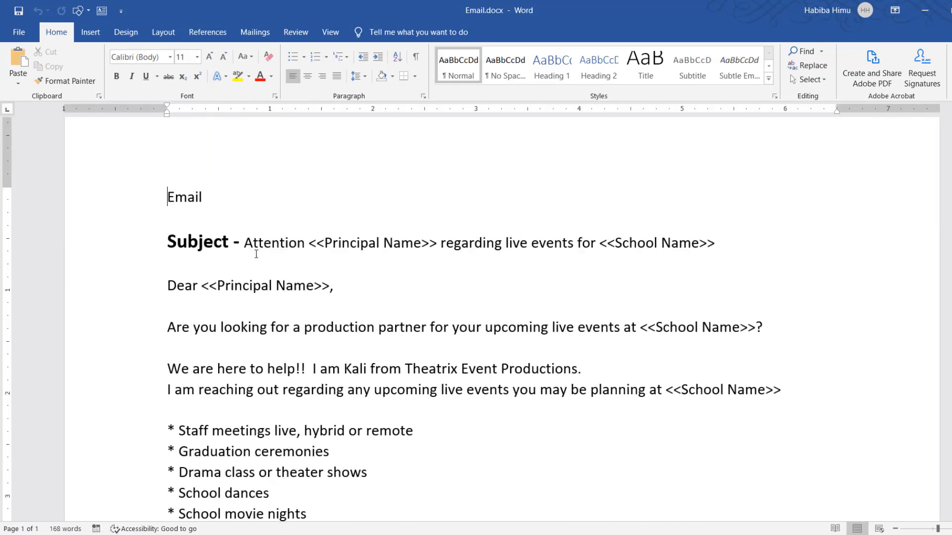
Colour the "Subject -" label of the email red
left_click_drag(241, 243, 167, 244)
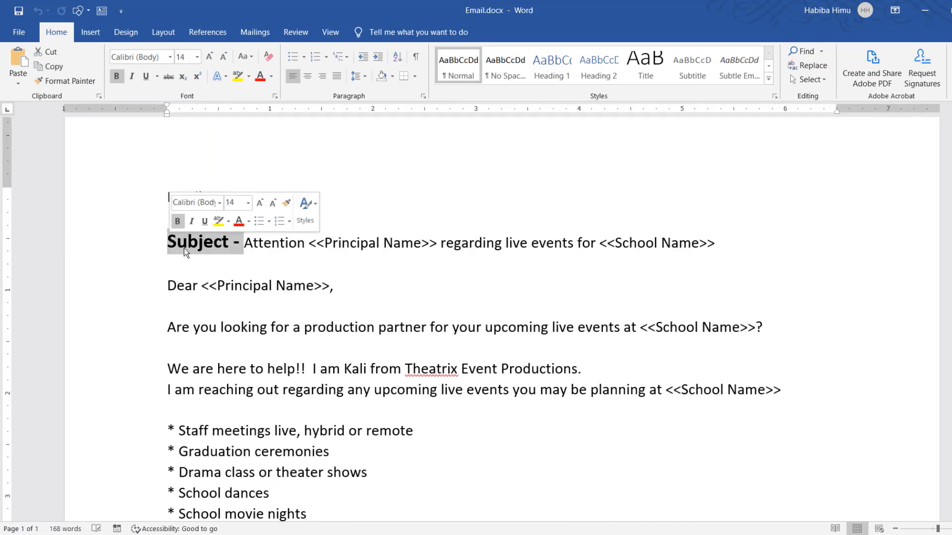
left_click(236, 223)
left_click(244, 250)
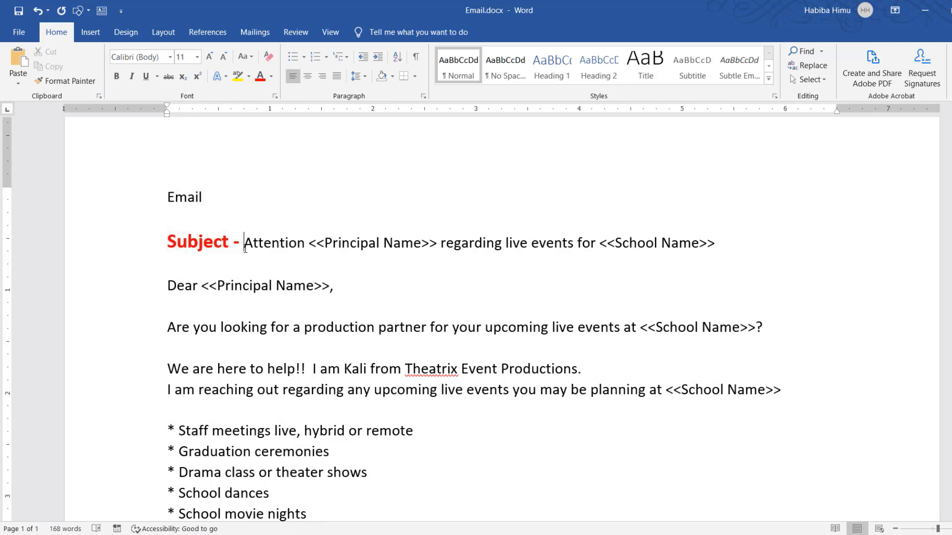
key("BackSpace")
Review the whole email page and the Principal Name and School Name placeholders in its subject line
scroll(444, 336, "down", 10)
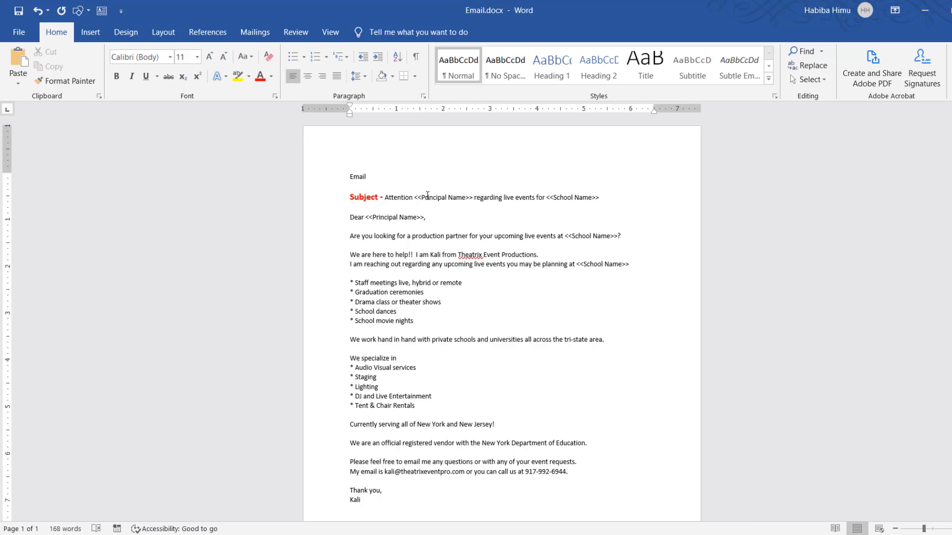
left_click_drag(421, 197, 447, 198)
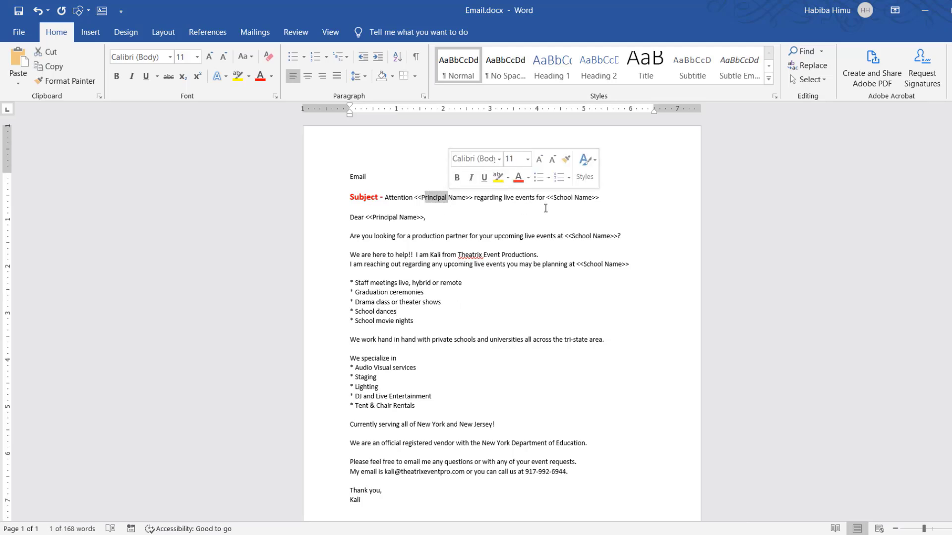
left_click_drag(557, 198, 599, 198)
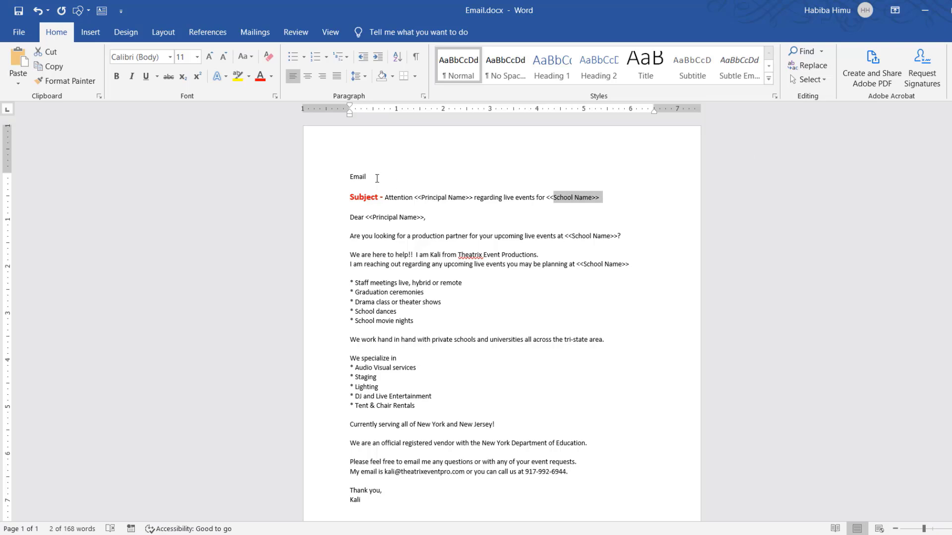
left_click(336, 178)
left_click(537, 265)
scroll(536, 268, "up", 15)
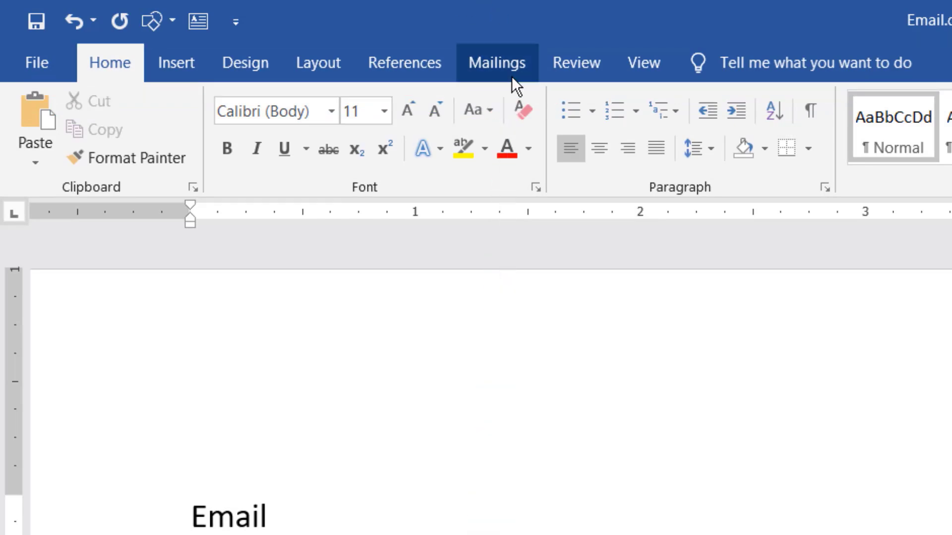
Choose New Jersey School.xlsx on the desktop as the existing recipient list for the mail merge
left_click(497, 59)
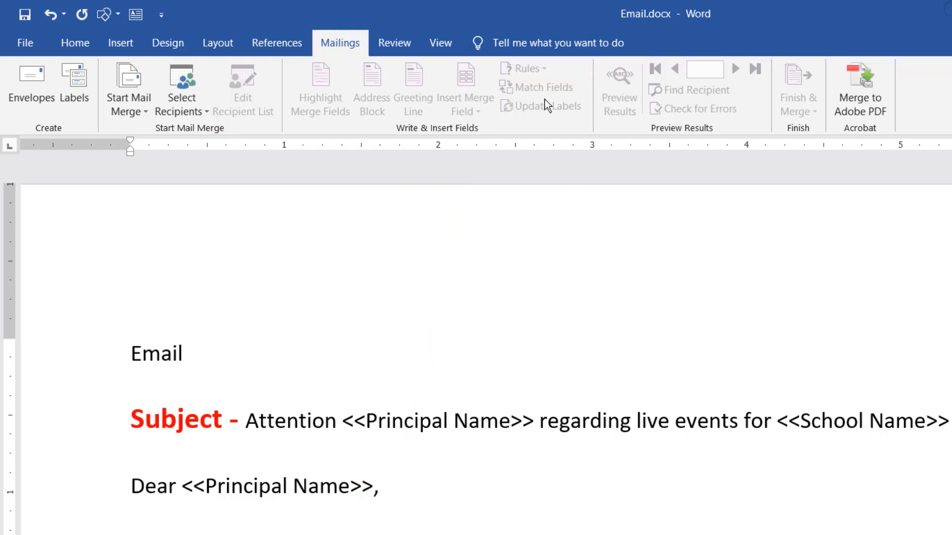
left_click(204, 115)
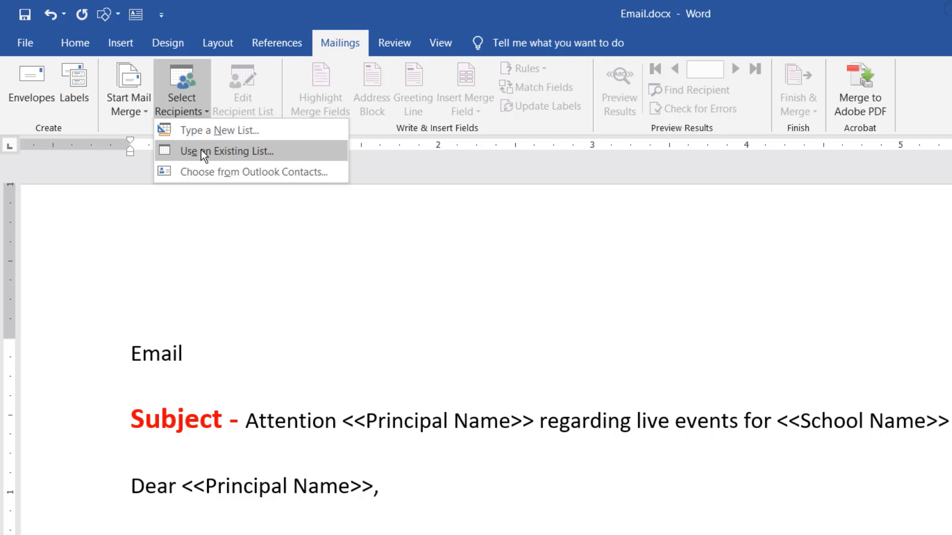
left_click(239, 153)
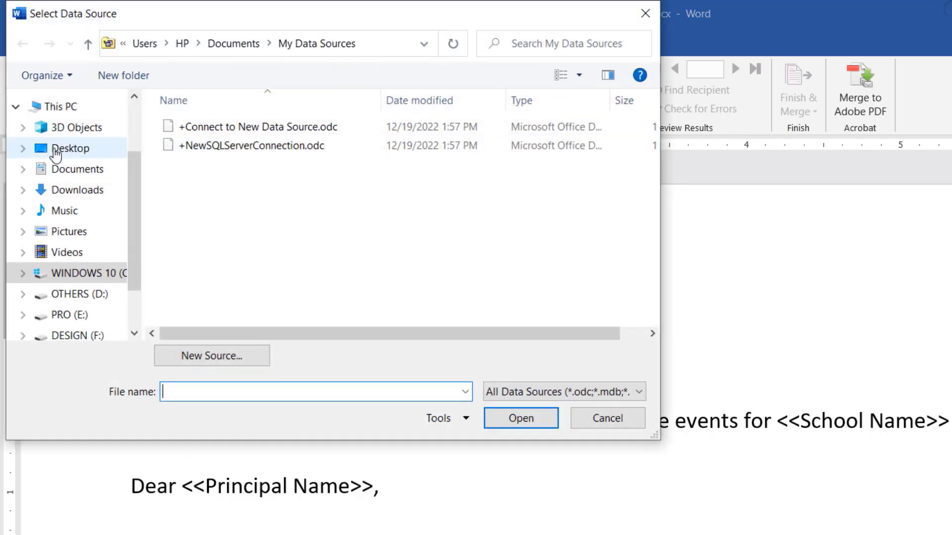
left_click(68, 148)
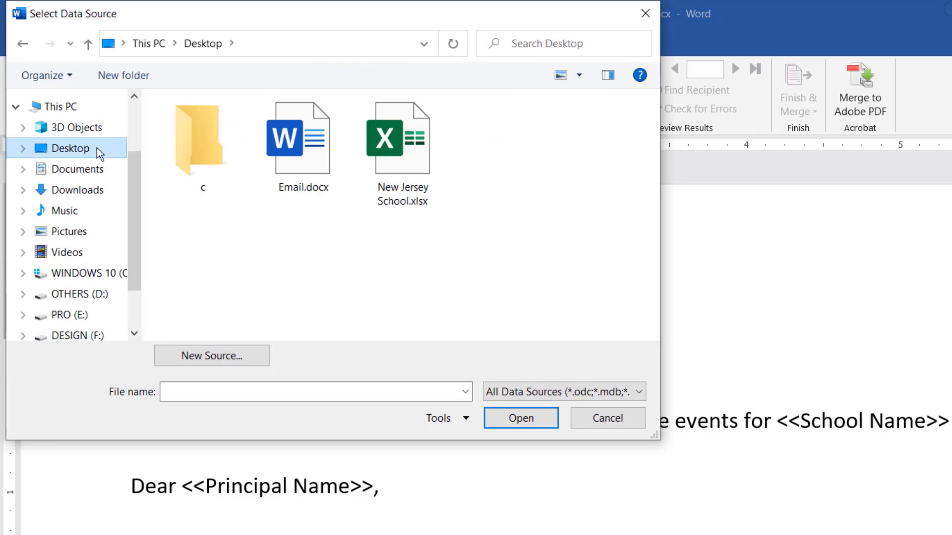
double_click(396, 144)
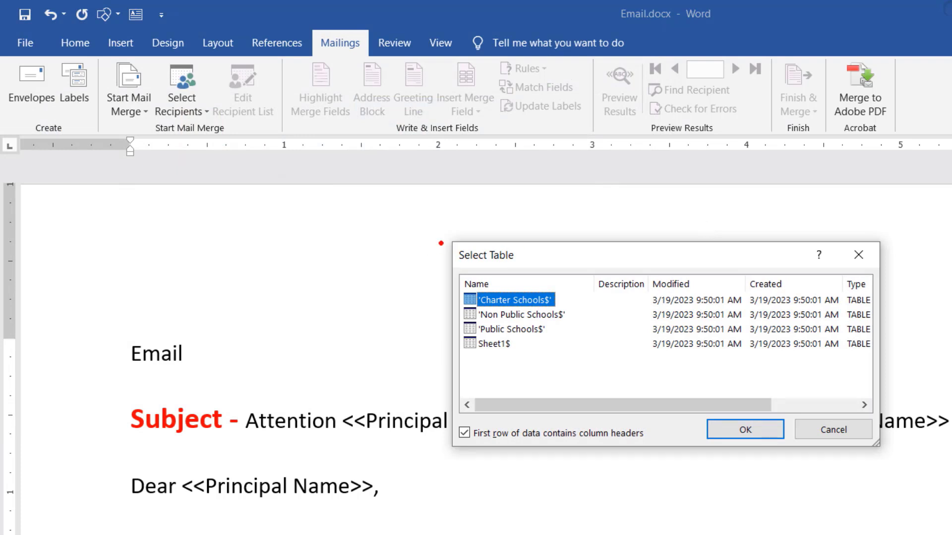
mouse_move(440, 234)
left_mouse_down()
mouse_move(651, 412)
mouse_move(675, 453)
mouse_move(656, 475)
left_mouse_up()
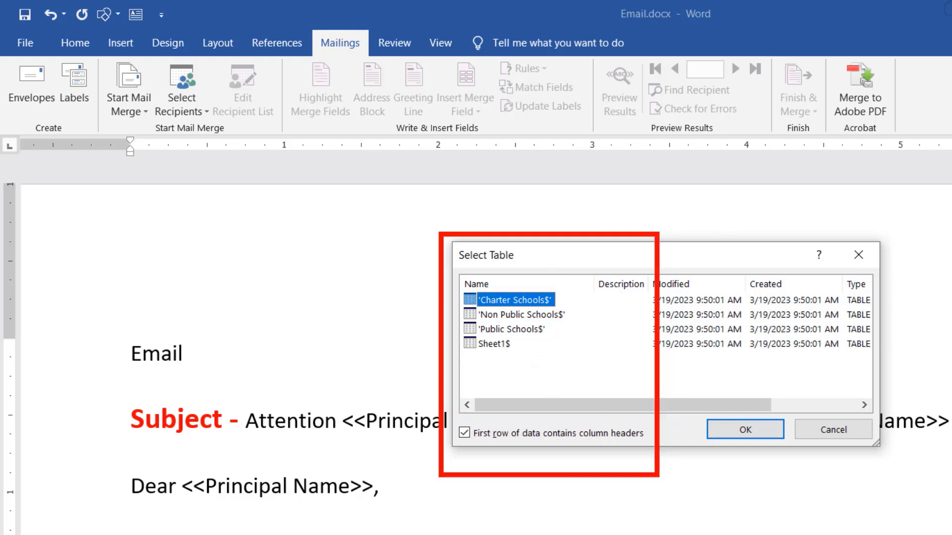
left_click_drag(560, 296, 595, 280)
mouse_move(571, 319)
left_mouse_down()
mouse_move(578, 309)
mouse_move(560, 331)
left_mouse_up()
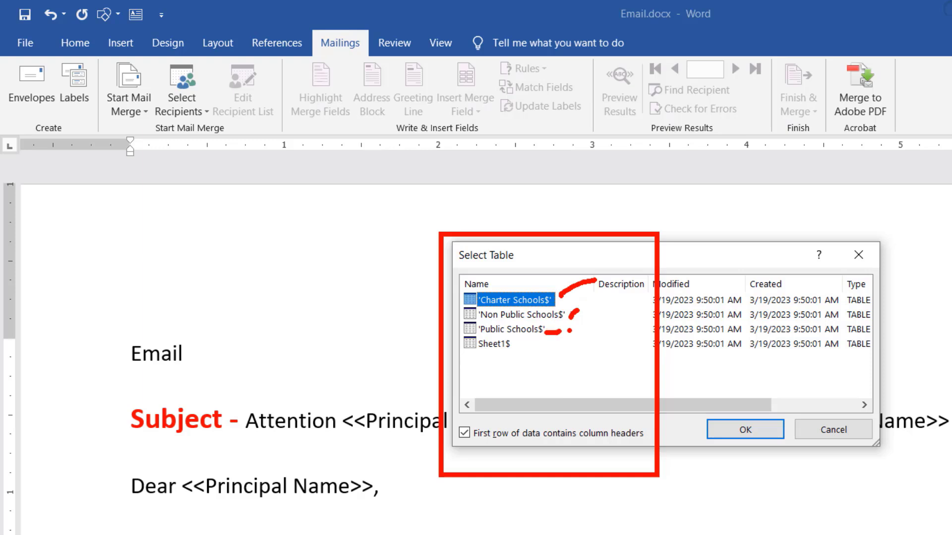
mouse_move(487, 354)
left_mouse_down()
mouse_move(522, 351)
mouse_move(489, 353)
left_mouse_up()
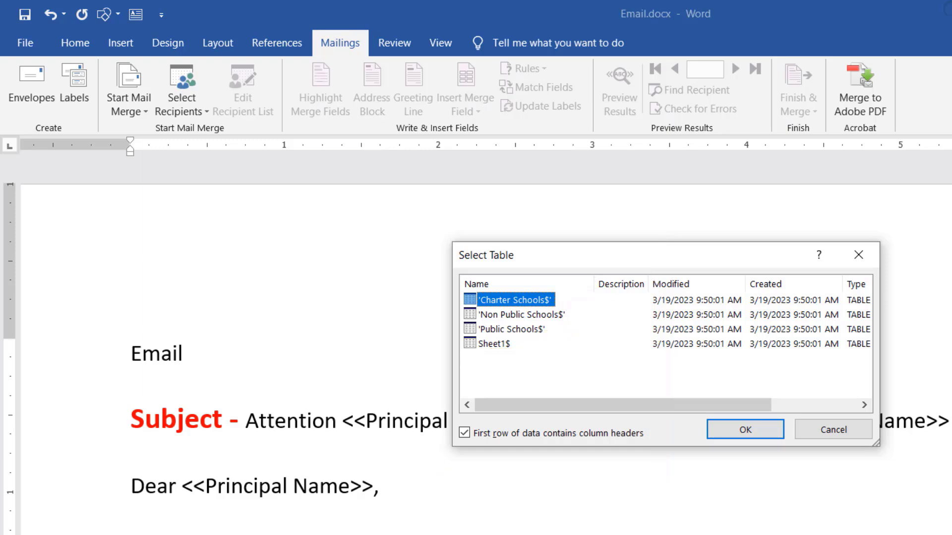
Use the Sheet1$ table of the workbook as the recipient data
left_click(499, 344)
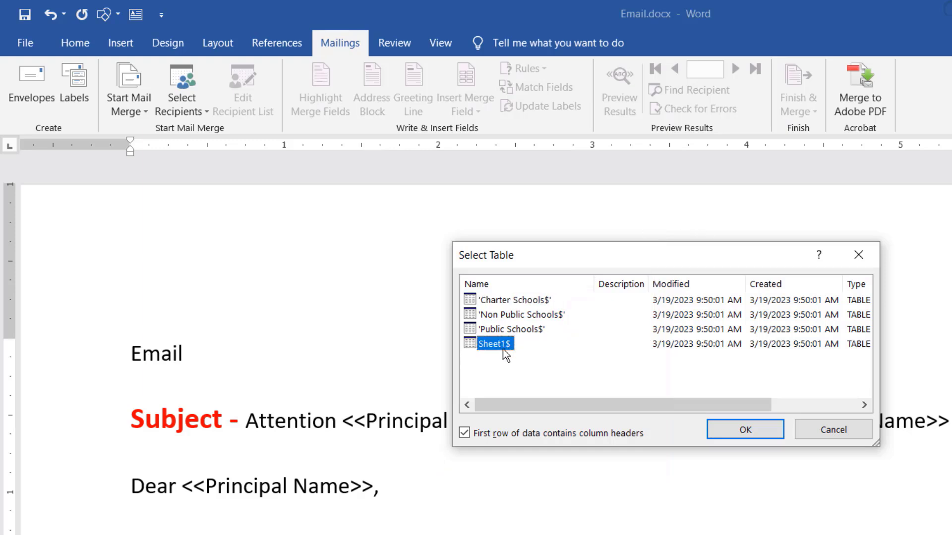
left_click(749, 430)
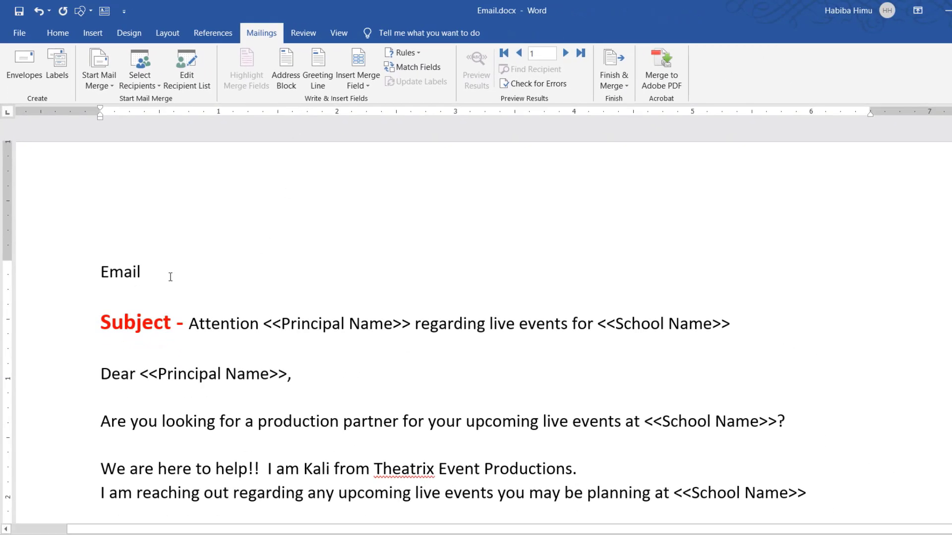
Examine the Email line and the subject's Principal Name placeholder against the merge fields available from the recipient list
left_click_drag(143, 272, 101, 272)
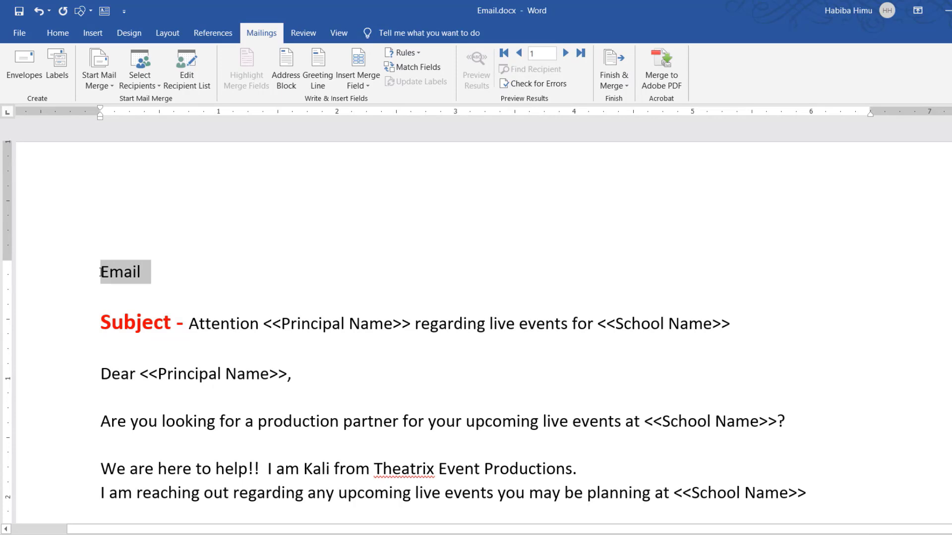
left_click_drag(267, 323, 383, 327)
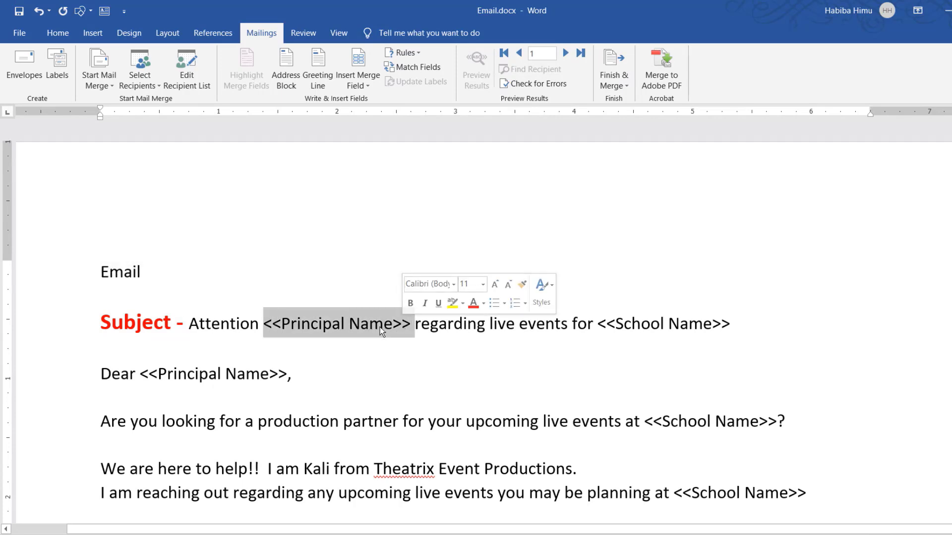
left_click(368, 328)
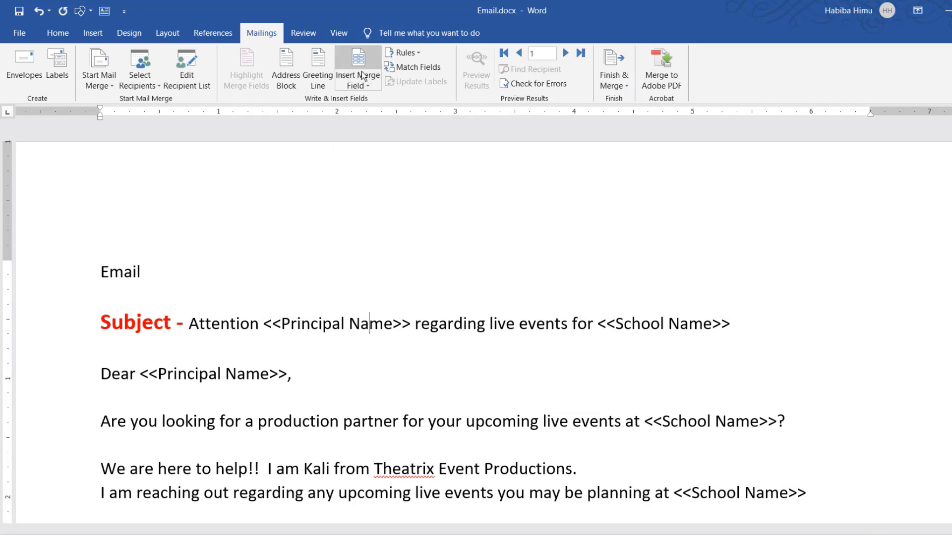
left_click(367, 85)
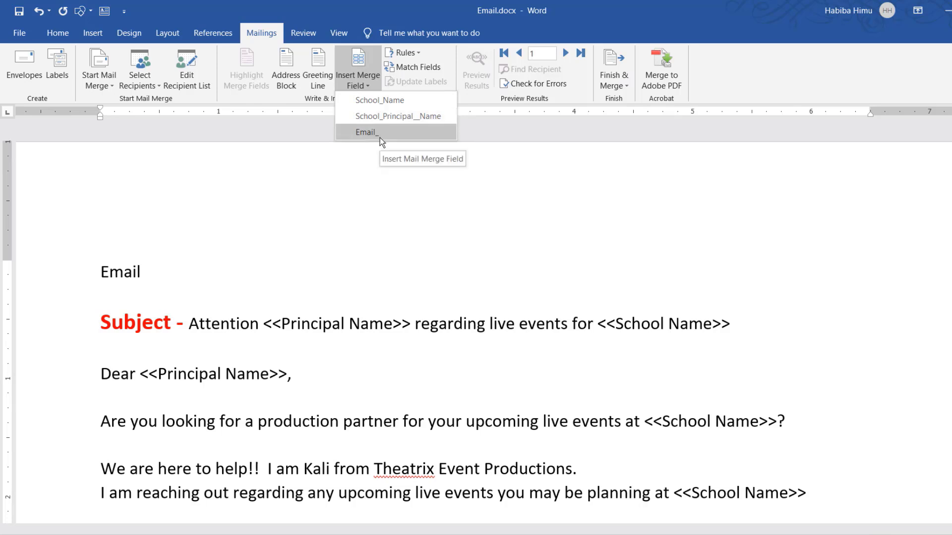
left_click(172, 277)
Replace the word "Email" above the subject with the Email_ merge field, keeping it on its own line
left_click_drag(144, 271, 100, 272)
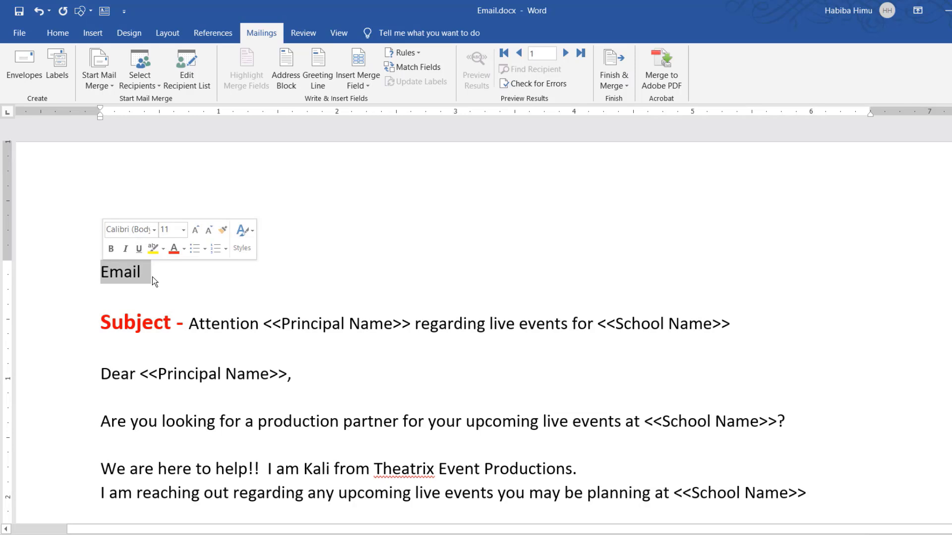
key("Delete")
left_click(368, 86)
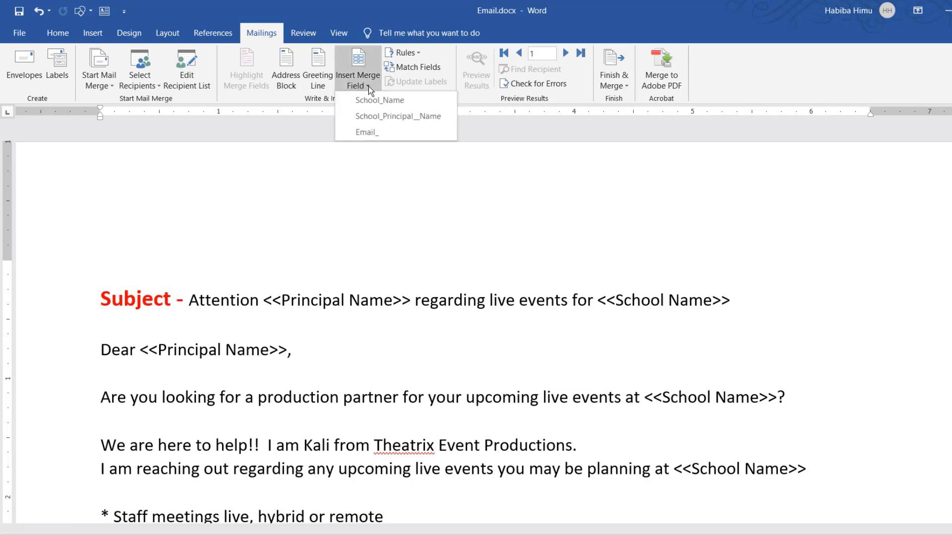
left_click(373, 135)
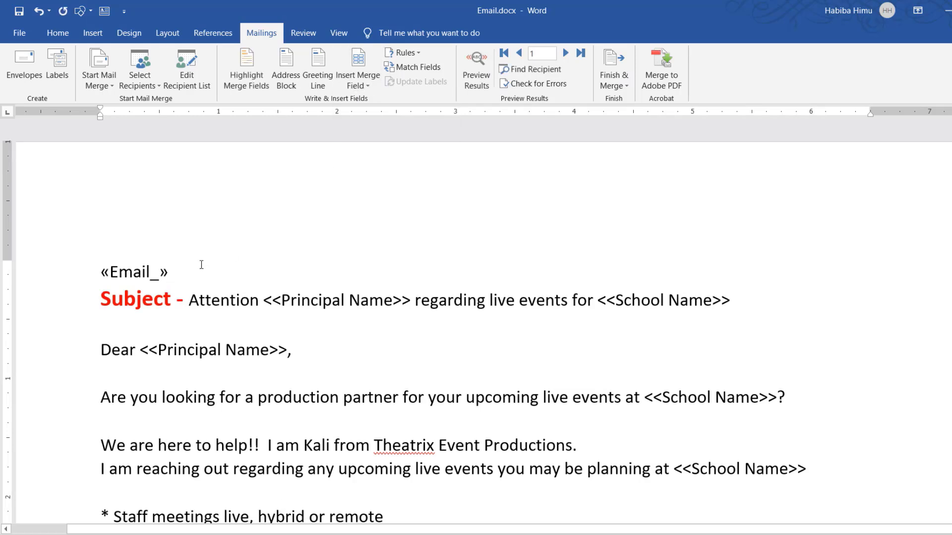
key("Return")
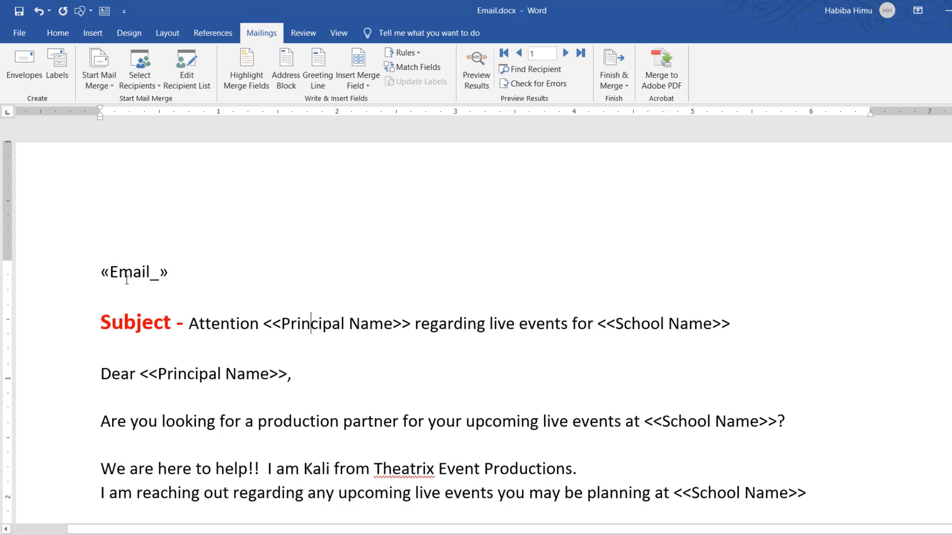
Replace the <<Principal Name>> placeholder in the subject line with the School_Principal__Name merge field
left_click(264, 324)
left_click_drag(296, 324, 398, 327)
key("Delete")
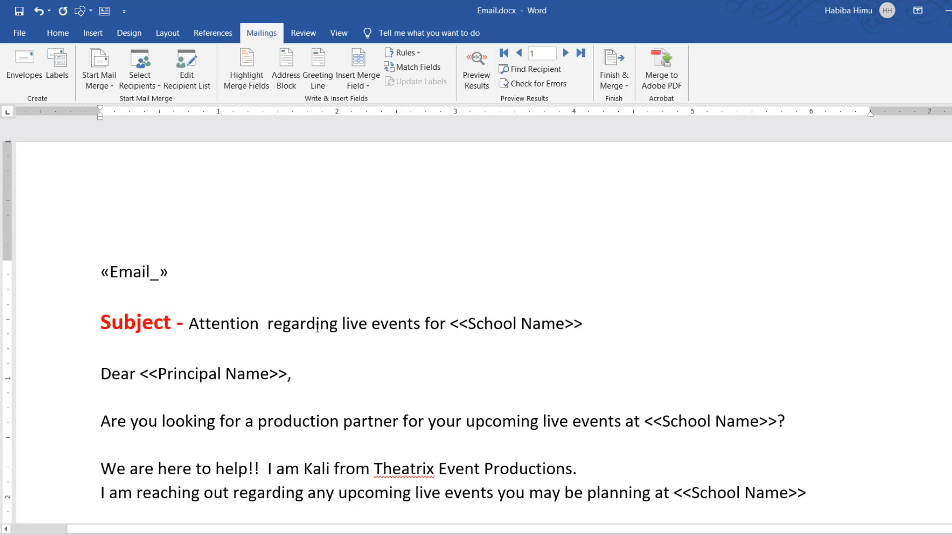
left_click(367, 86)
left_click(373, 116)
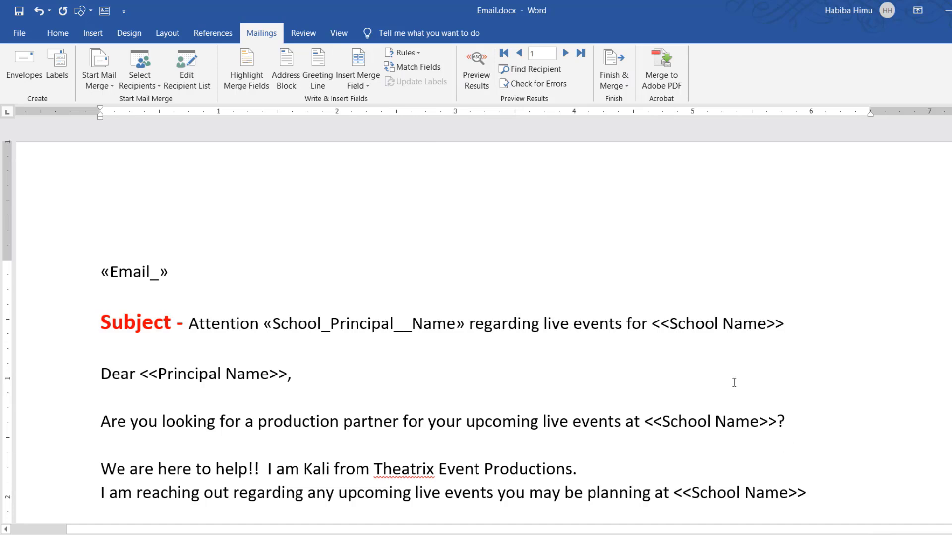
Replace the <<School Name>> placeholder in the subject line with the School_Name merge field
left_click_drag(670, 327, 785, 326)
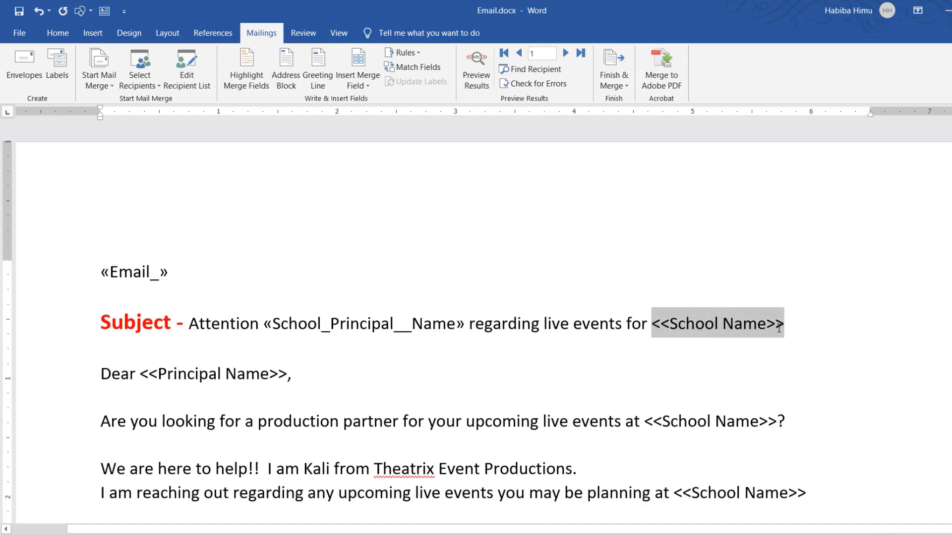
left_click(367, 84)
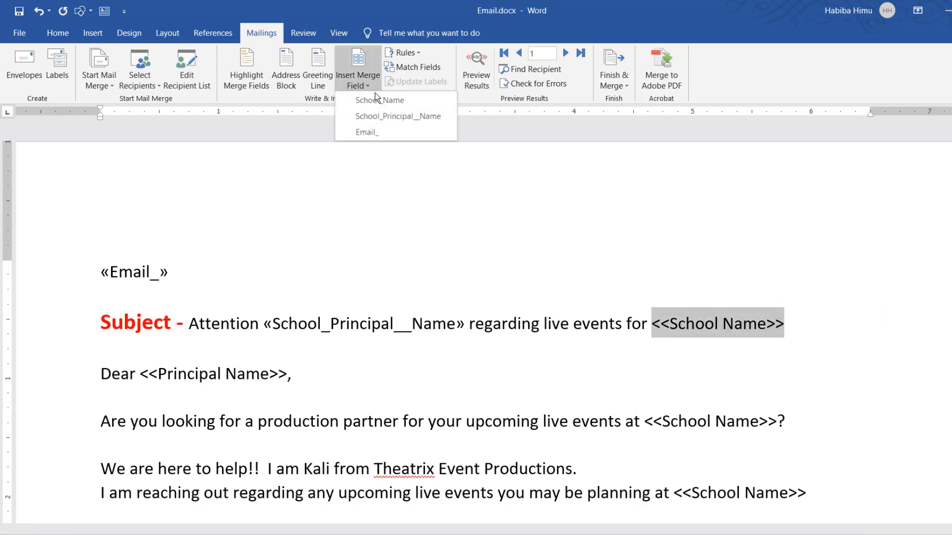
left_click(374, 94)
Replace the <<Principal Name>> placeholder in the "Dear" greeting with the School_Principal__Name merge field followed by a comma
left_click_drag(141, 374, 282, 379)
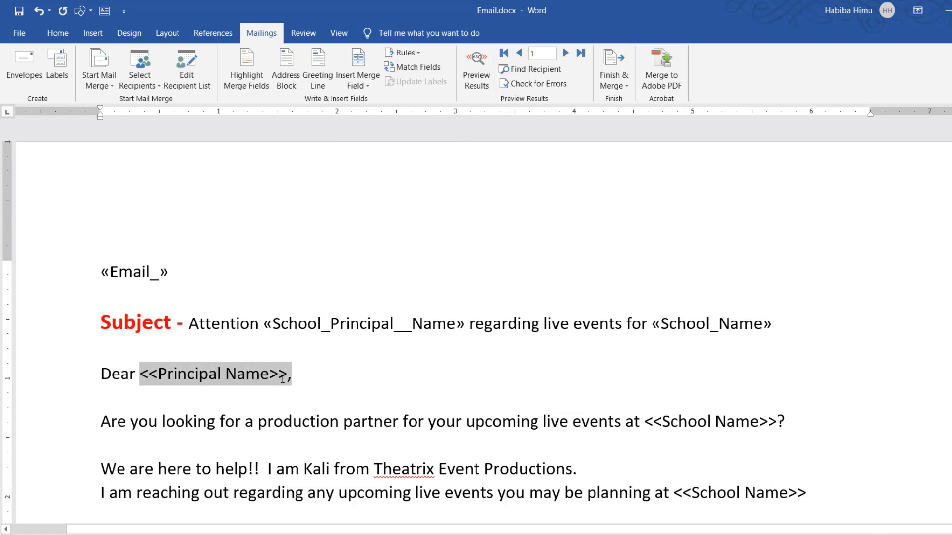
left_click(360, 84)
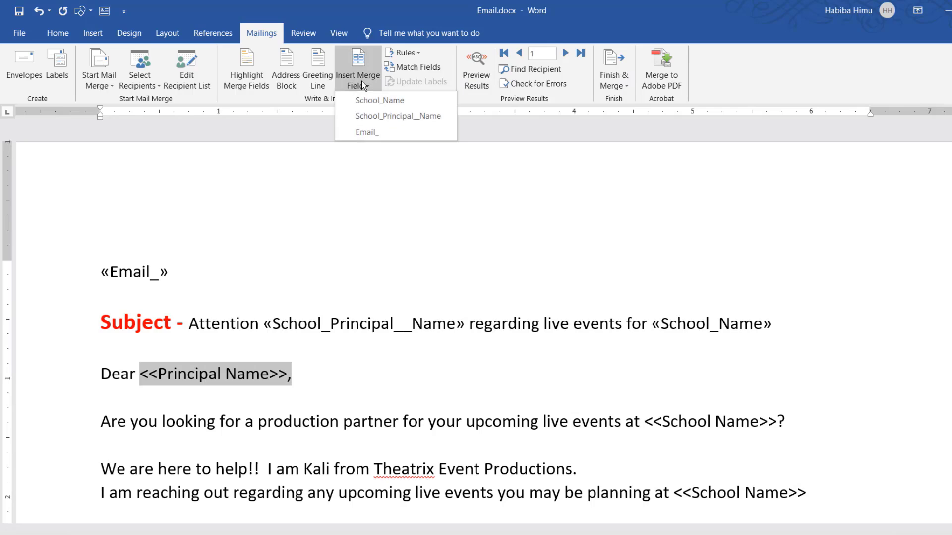
left_click(389, 115)
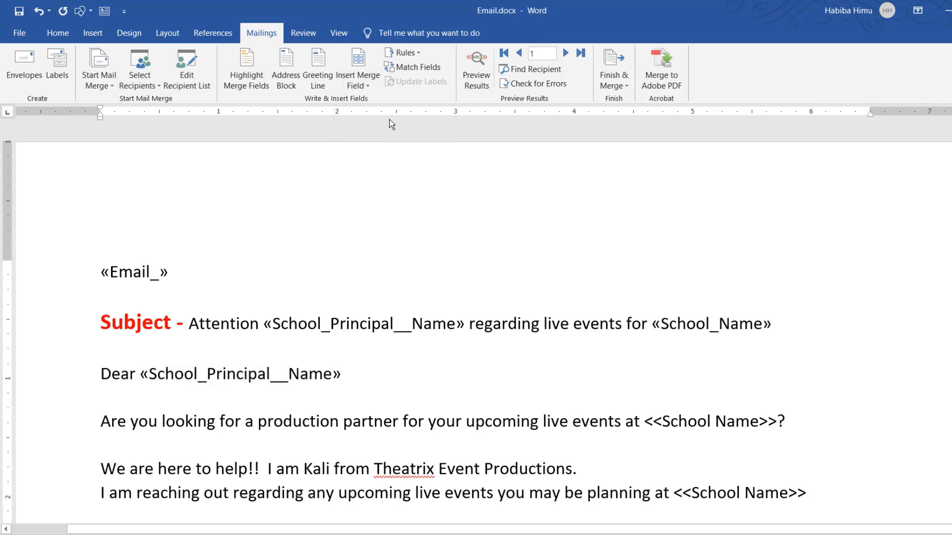
type(",")
Replace the <<School Name>> placeholder in the "Are you looking for a production partner" sentence with the School_Name merge field and a question mark
scroll(638, 375, "down", 4)
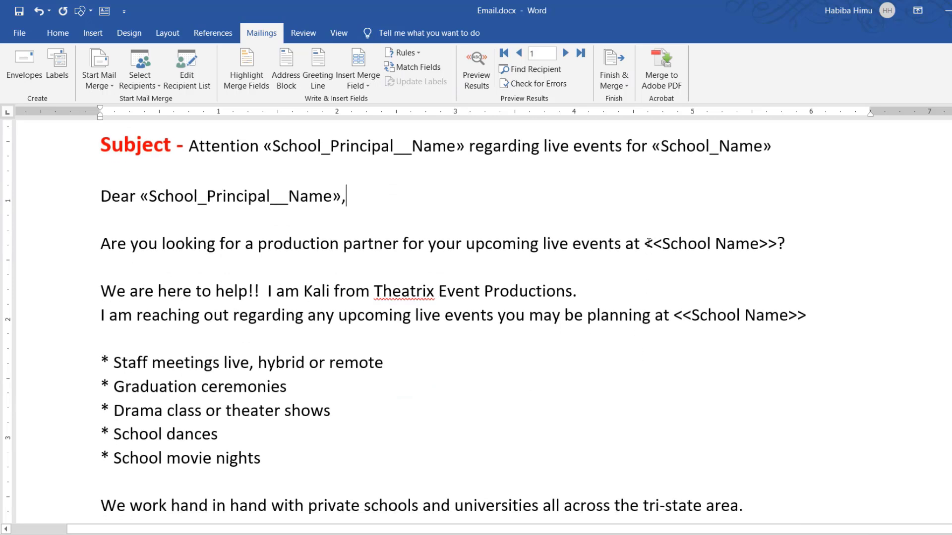
left_click_drag(645, 244, 770, 246)
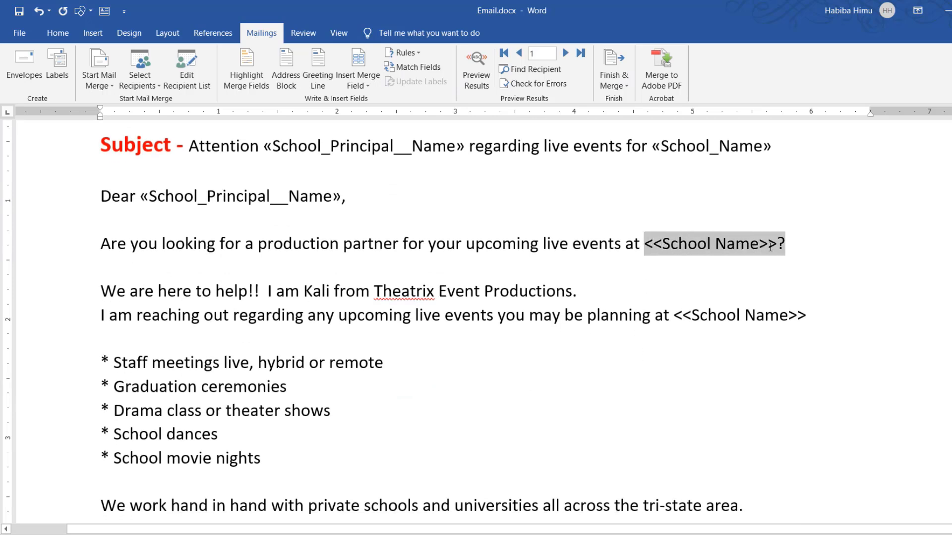
left_click(368, 86)
left_click(380, 100)
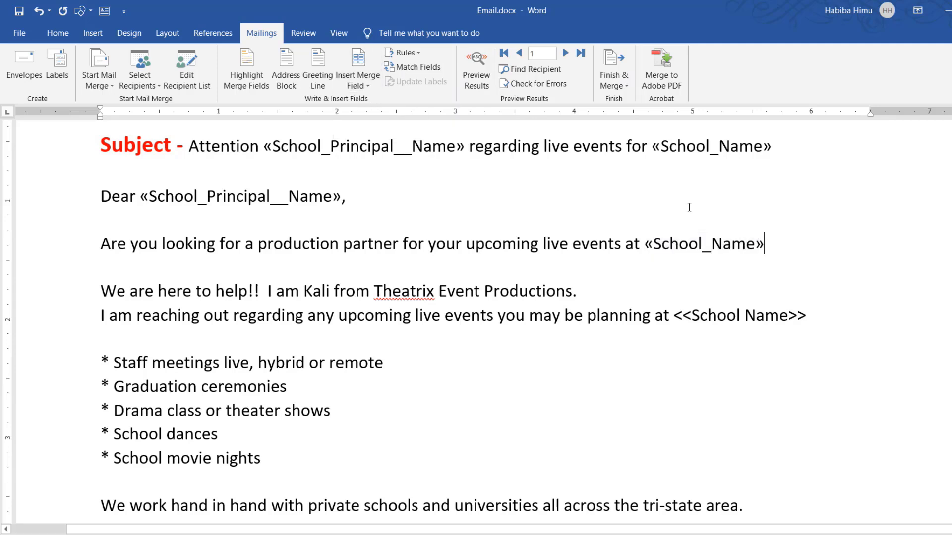
type("?")
Replace the <<School Name>> placeholder in the "I am reaching out" sentence with the School_Name merge field
left_click_drag(674, 317, 805, 317)
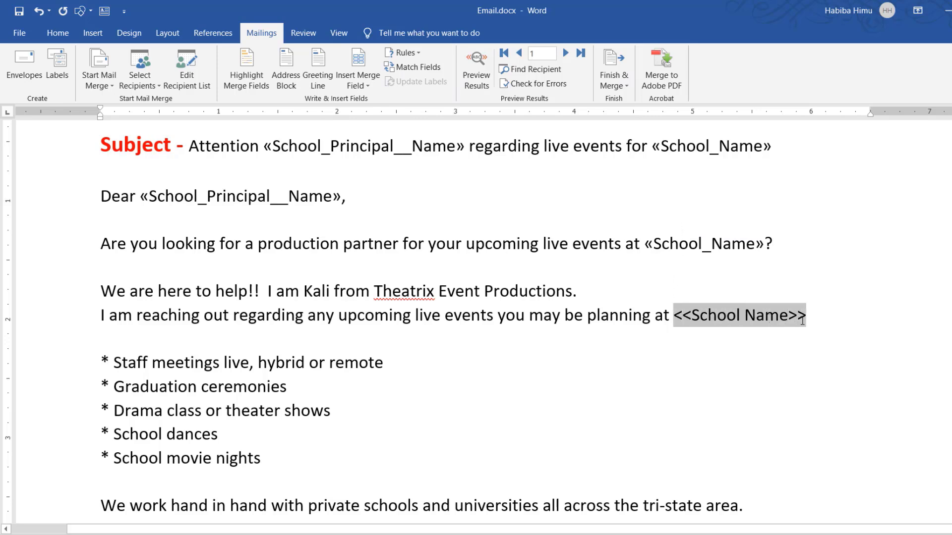
left_click(365, 82)
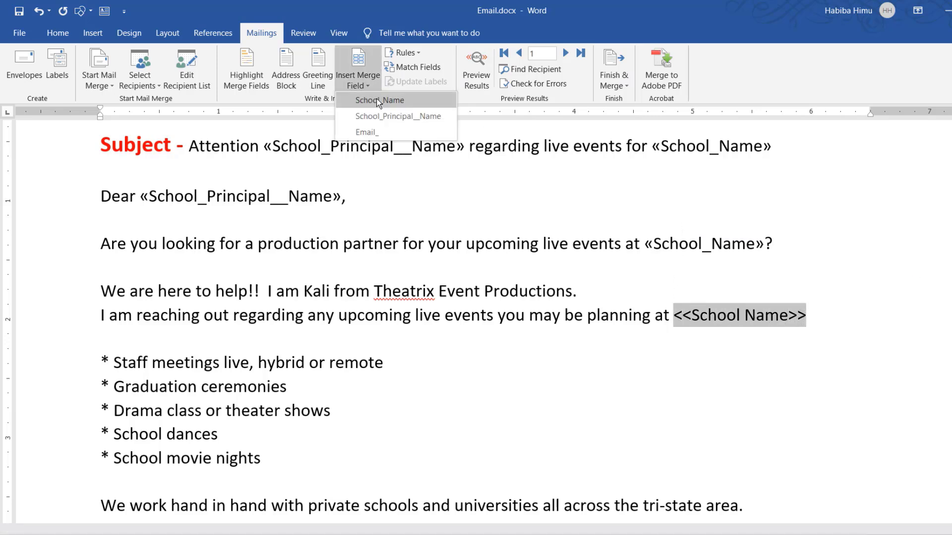
left_click(376, 99)
left_click(496, 339)
Review the inserted email, principal name and school name merge fields throughout the email template
scroll(496, 339, "up", 3)
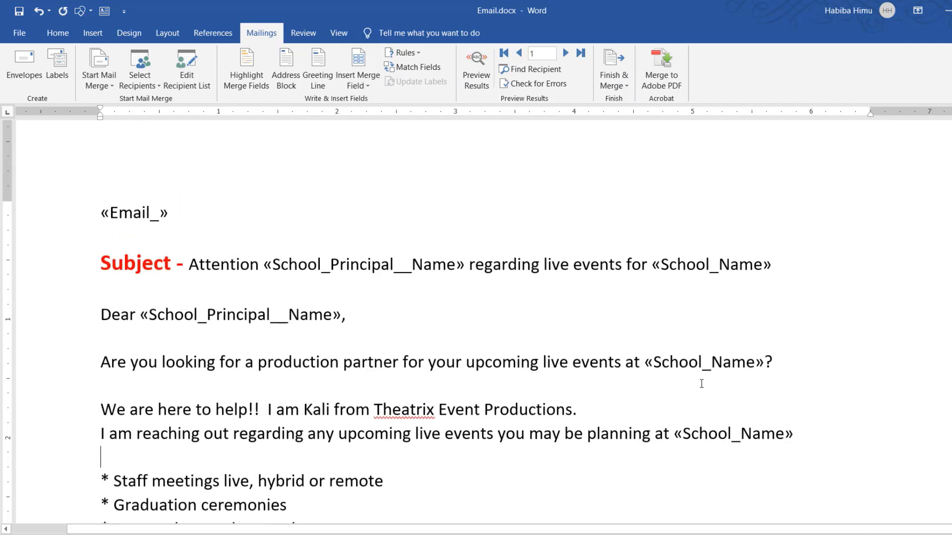
left_click(717, 433)
left_click(689, 362)
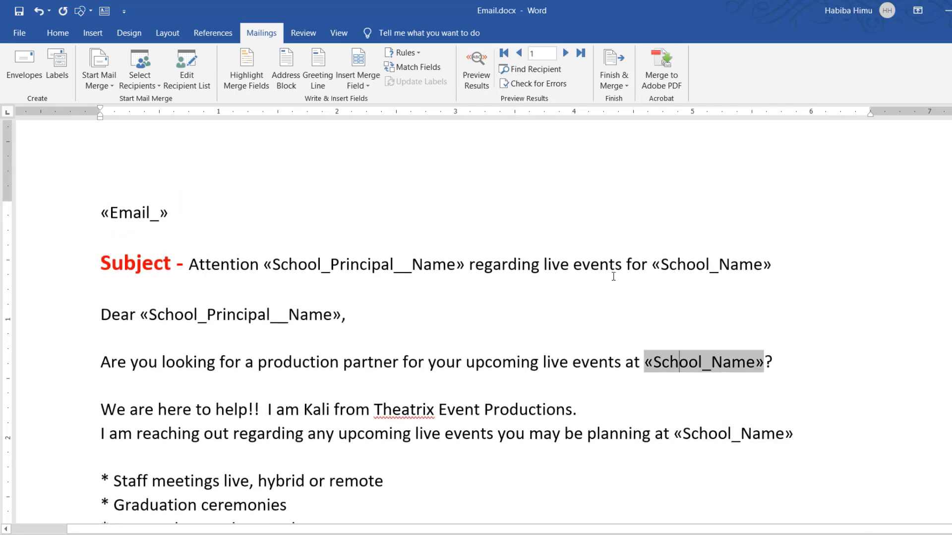
left_click(680, 265)
left_click(300, 315)
left_click(345, 265)
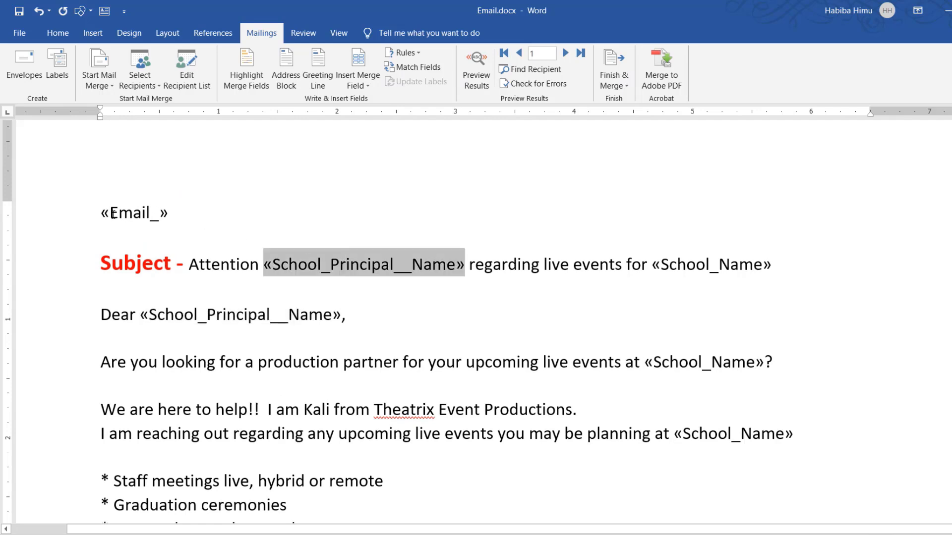
left_click(112, 214)
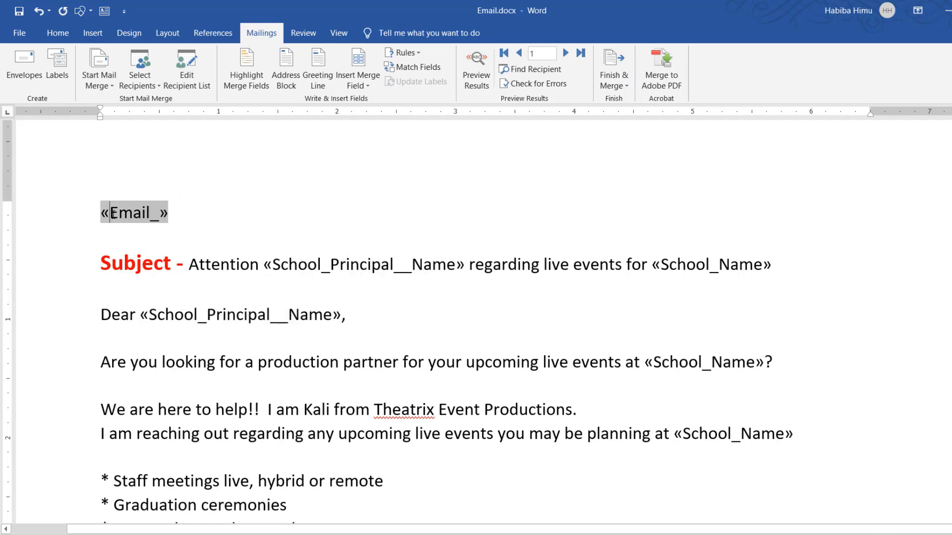
left_click(366, 323)
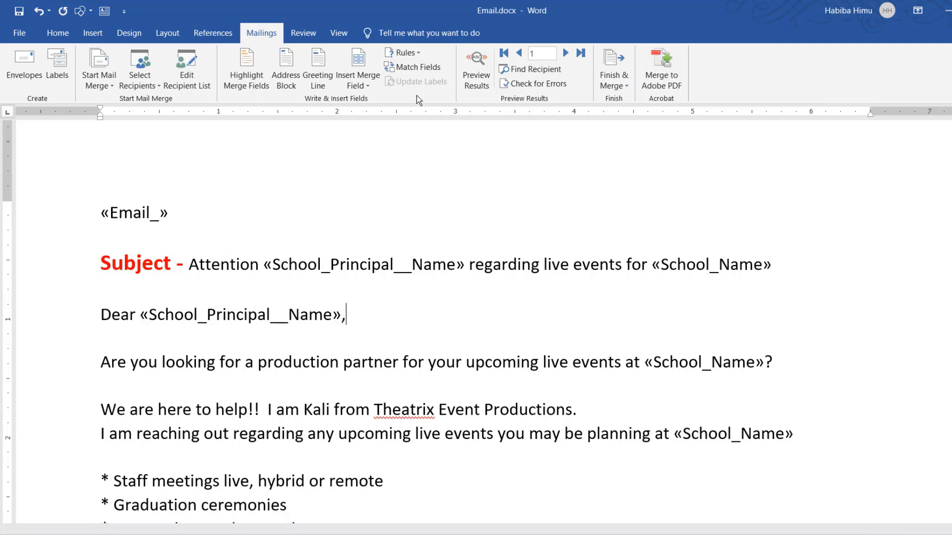
Finish the merge by generating individual documents for all records in a new document
scroll(407, 363, "down", 8)
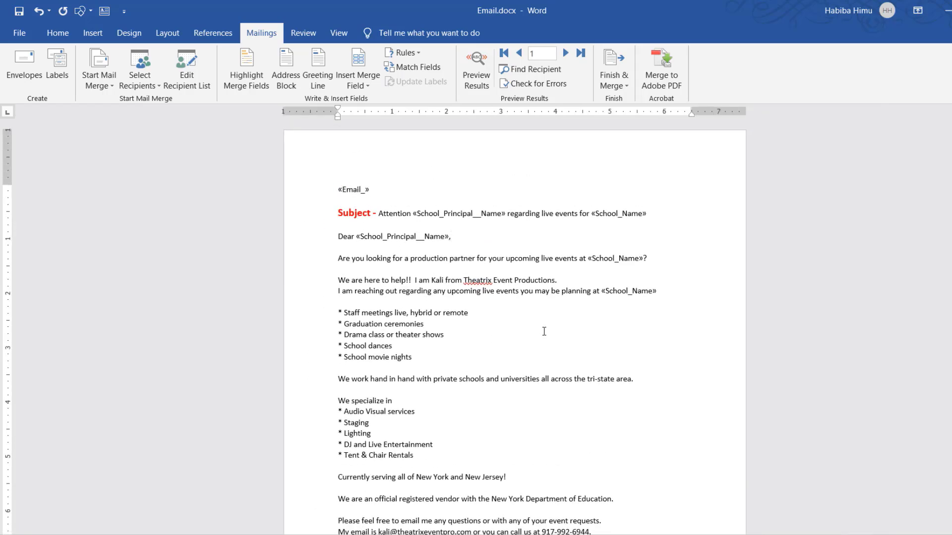
left_click(626, 85)
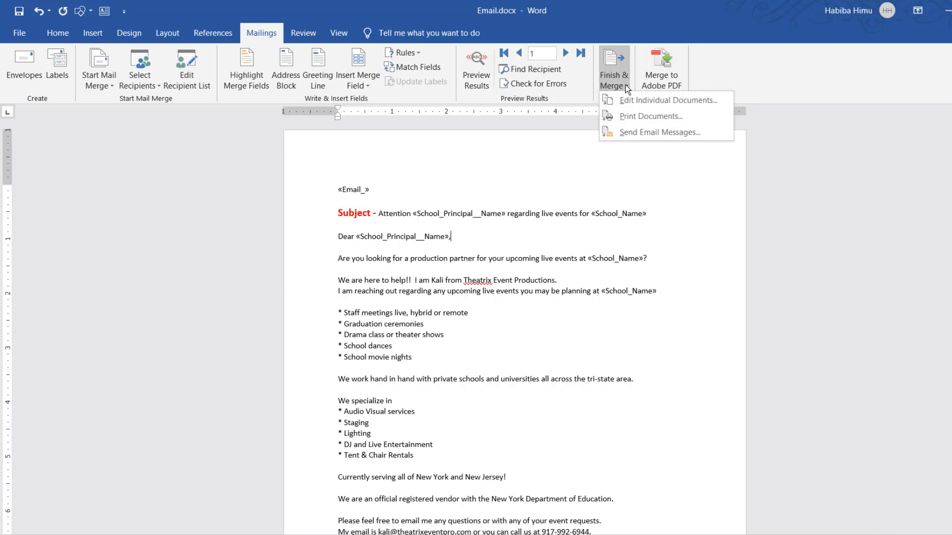
left_click(648, 101)
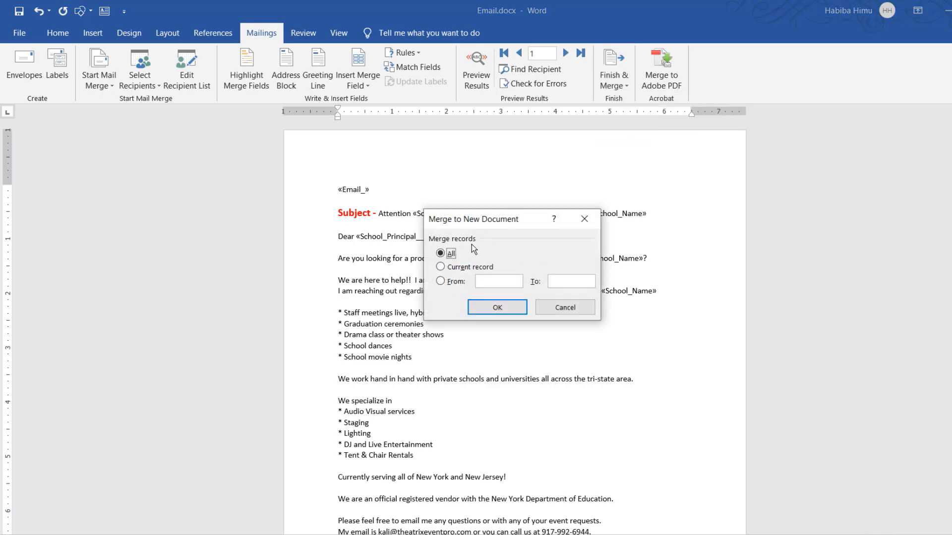
left_click(497, 308)
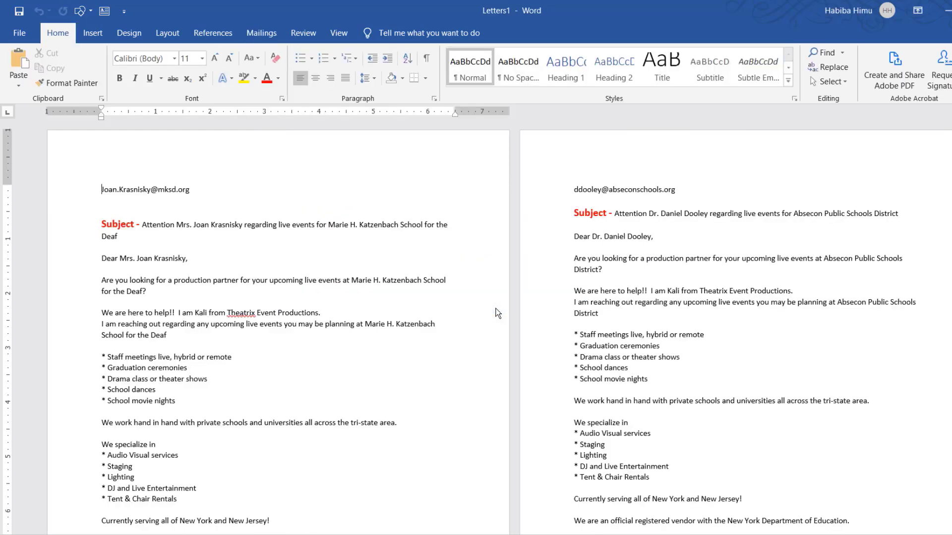
Look over the pages of the merged document to check that each recipient has a separate letter
scroll(478, 319, "down", 5)
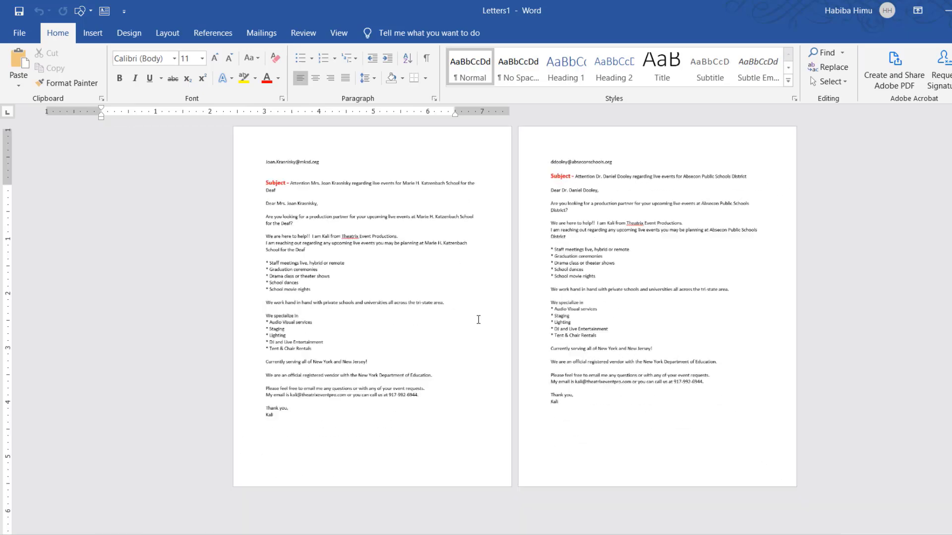
scroll(478, 319, "down", 4)
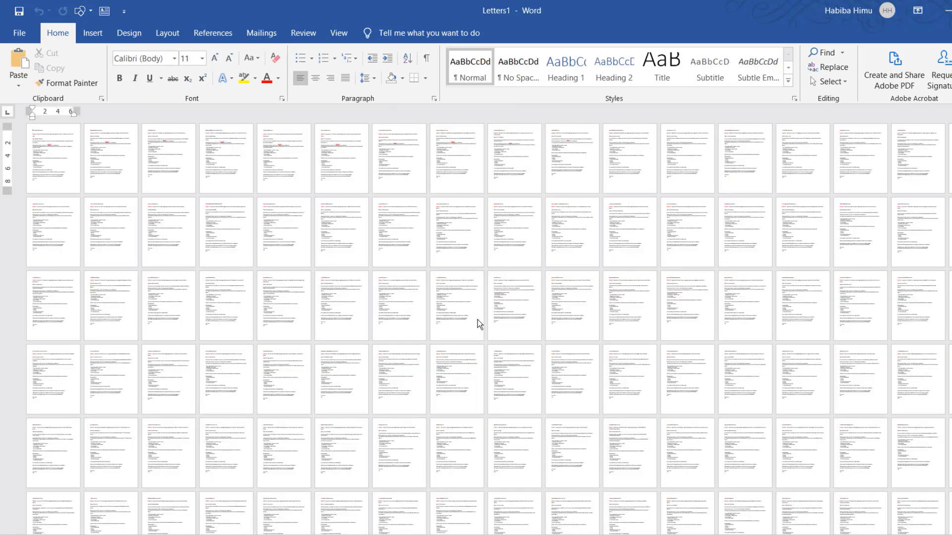
left_click(366, 339)
left_click(505, 366)
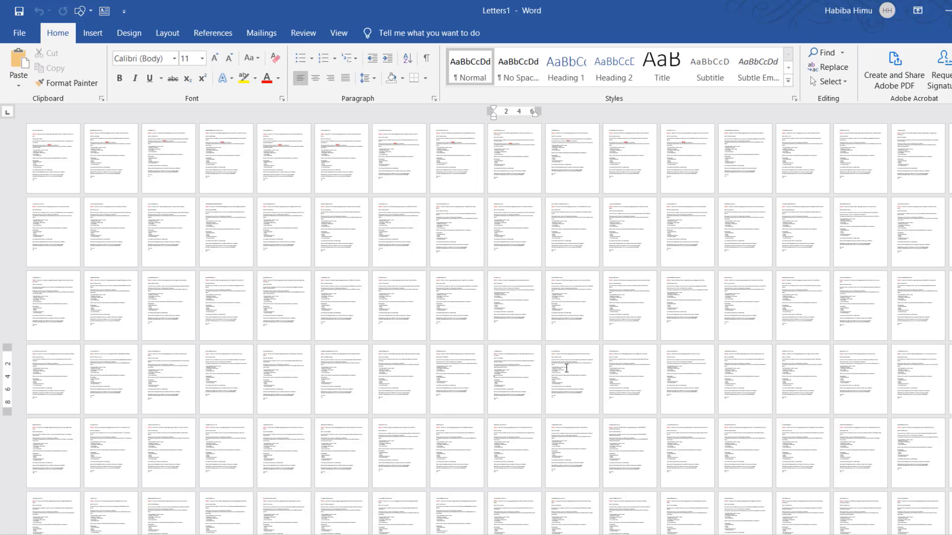
scroll(565, 369, "up", 6, "ctrl")
scroll(567, 368, "up", 5)
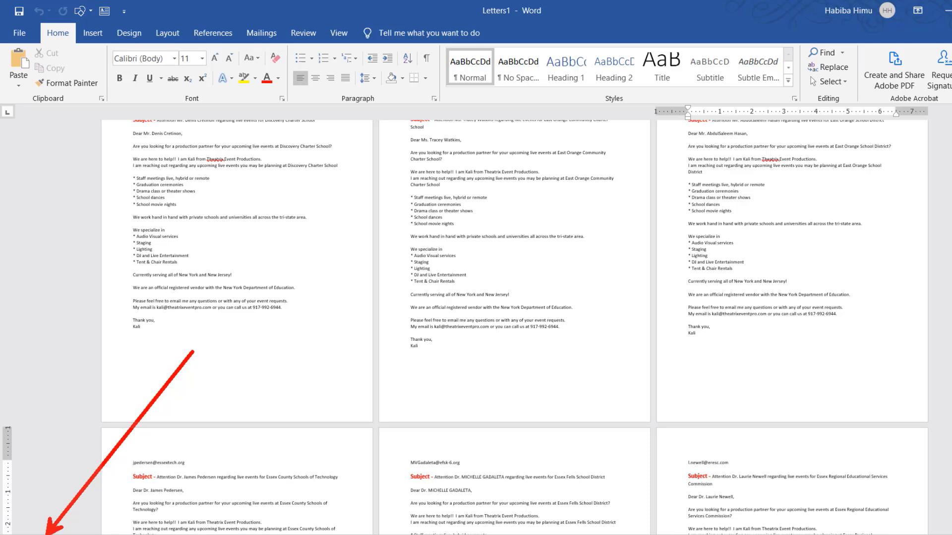
key("Escape")
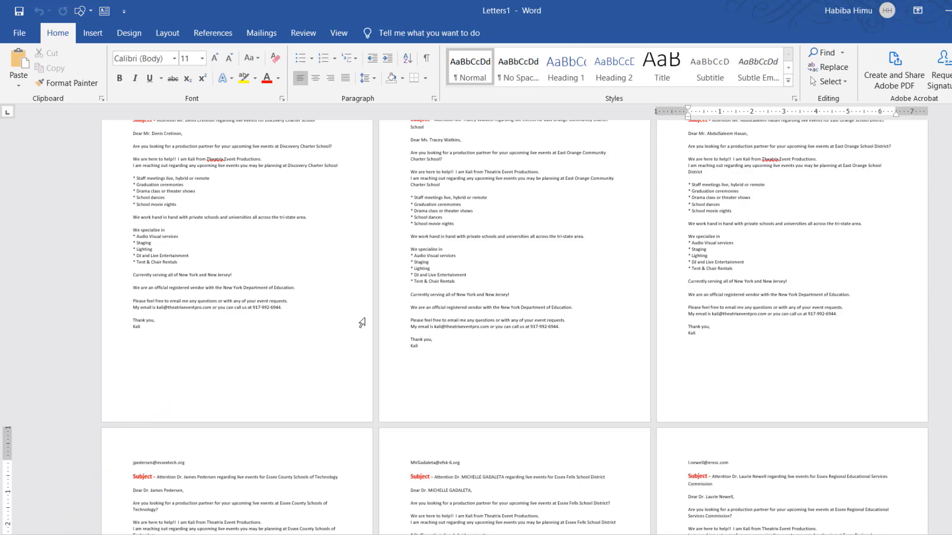
left_click(121, 462)
left_click(447, 482)
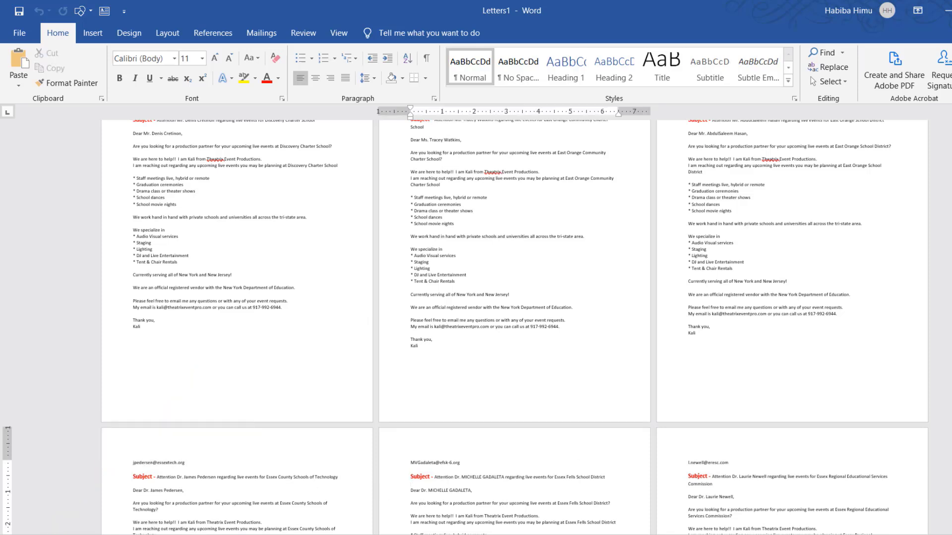
scroll(402, 347, "down", 15)
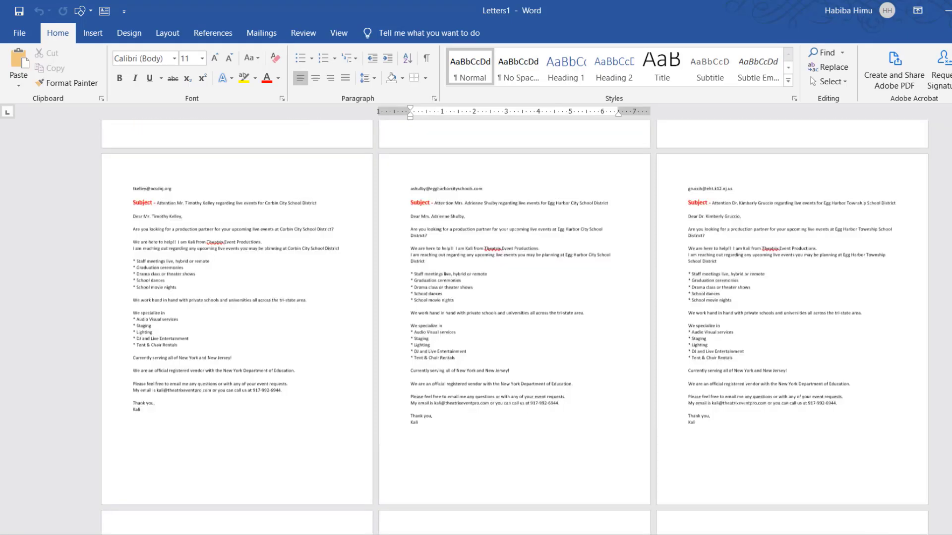
scroll(185, 187, "up", 5)
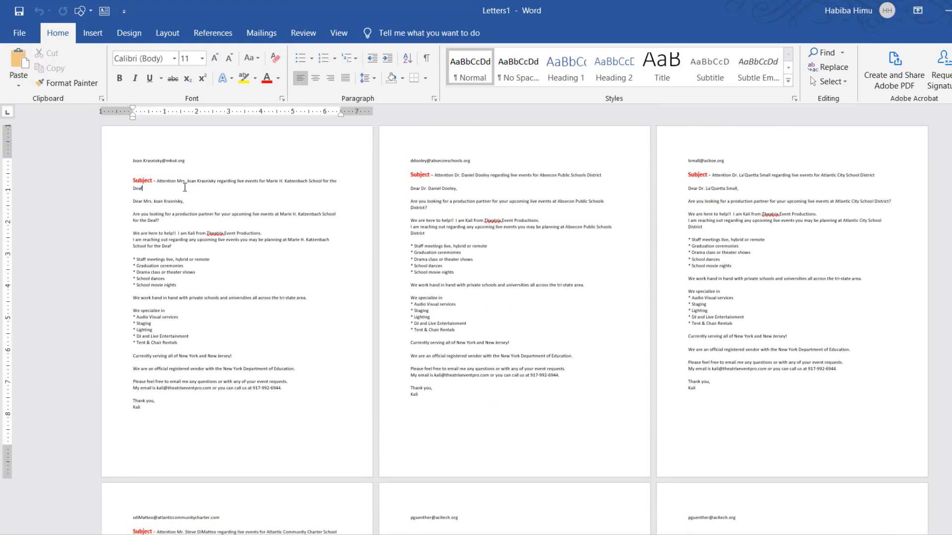
Check the email address, principal name and school name in the first merged letter, for Marie H. Katzenbach School for the Deaf
scroll(184, 187, "up", 3)
scroll(241, 189, "up", 3)
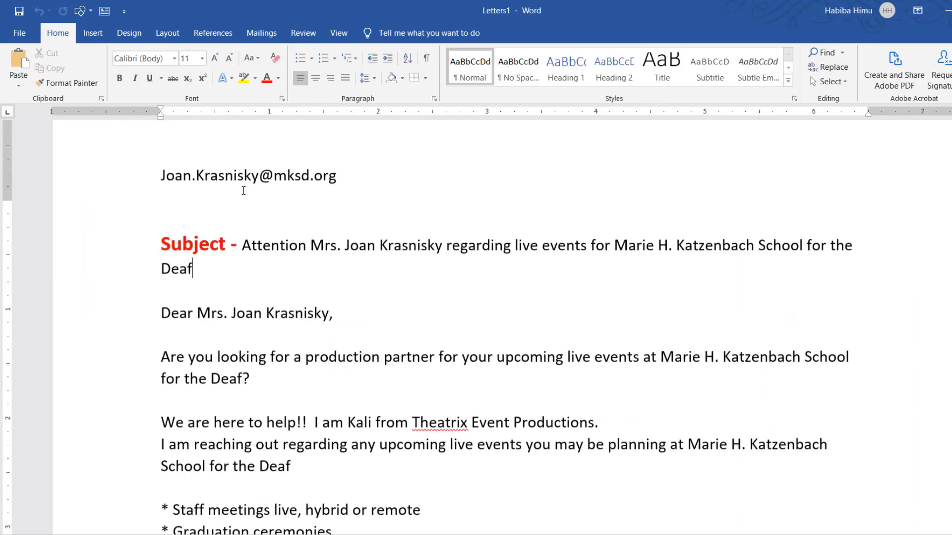
left_click_drag(201, 261, 331, 265)
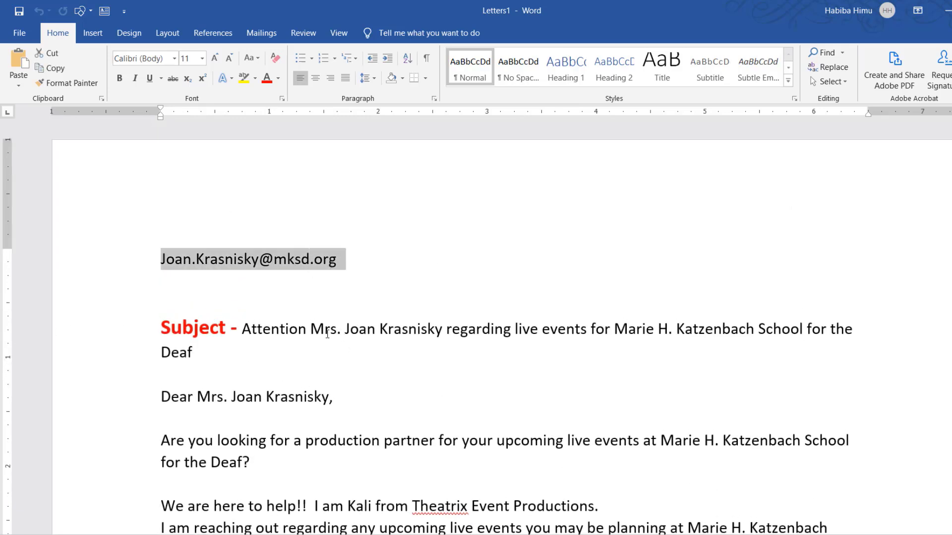
left_click_drag(312, 329, 445, 330)
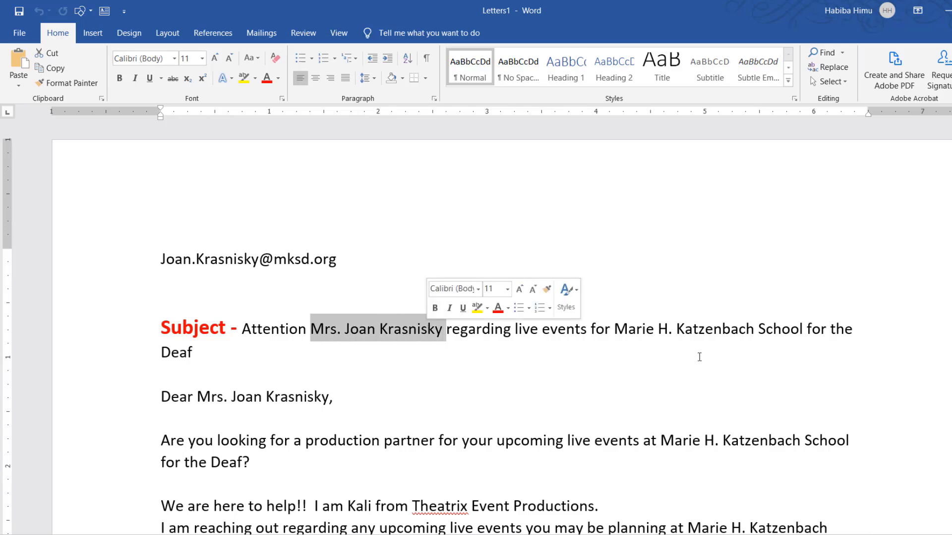
left_click_drag(615, 330, 805, 330)
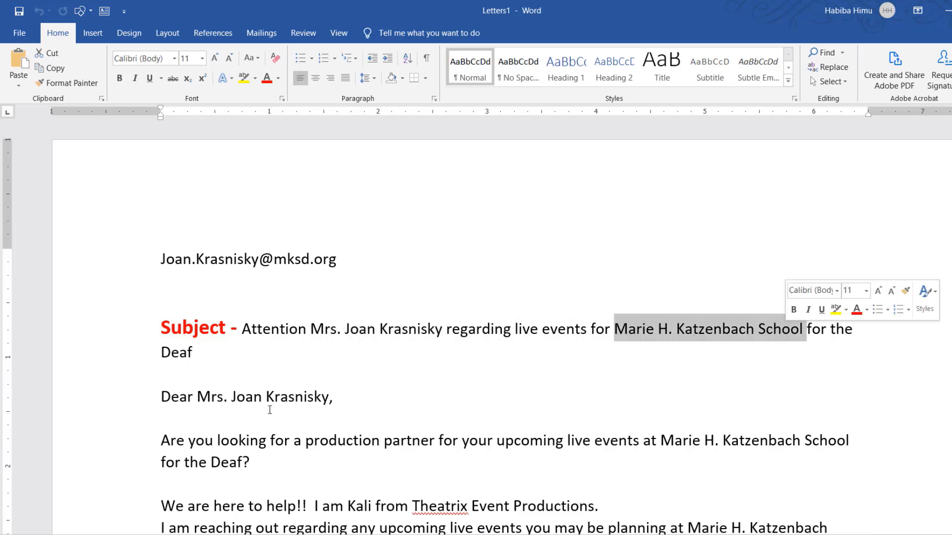
left_click_drag(199, 398, 329, 397)
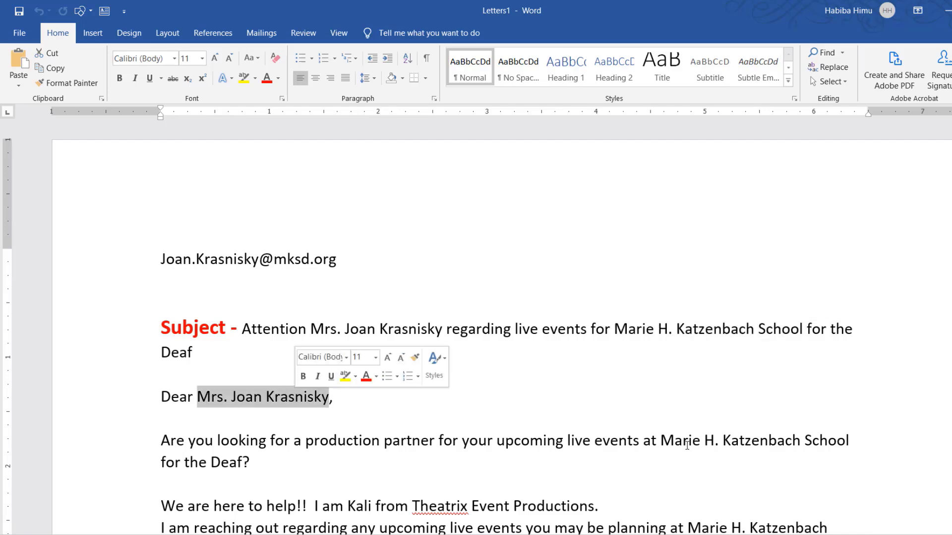
left_click_drag(660, 441, 804, 441)
scroll(683, 378, "down", 3)
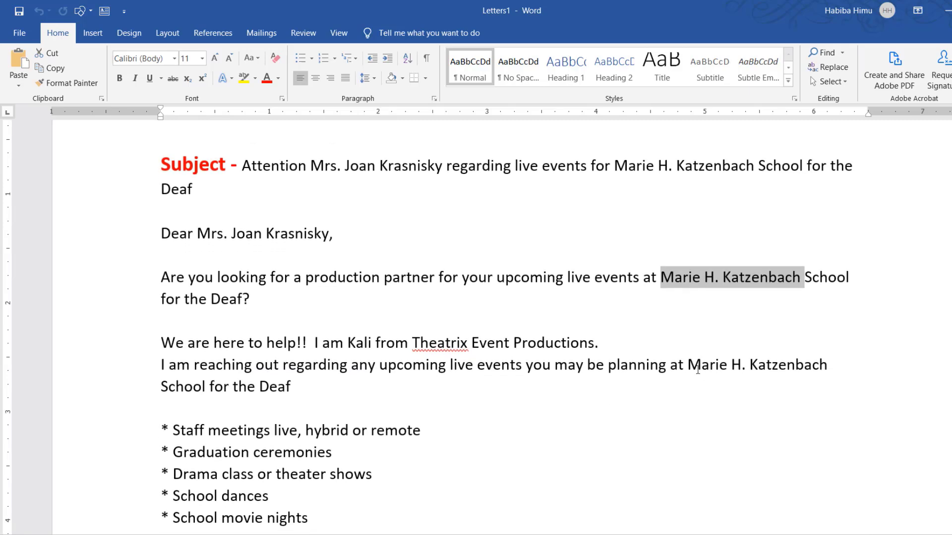
left_click_drag(689, 366, 830, 366)
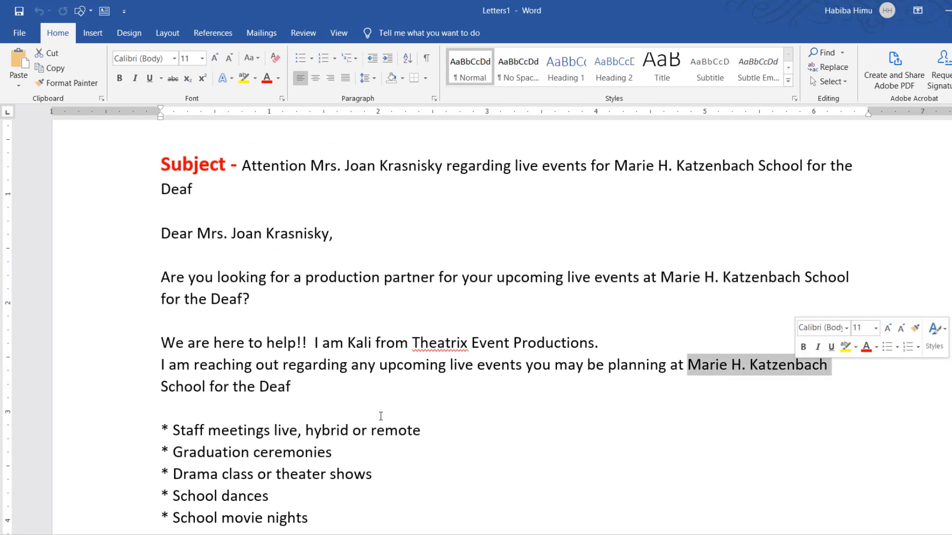
Check the merged email, principal name and school name in the second letter, for Absecon Public Schools District
scroll(382, 416, "down", 3)
left_click_drag(162, 221, 359, 227)
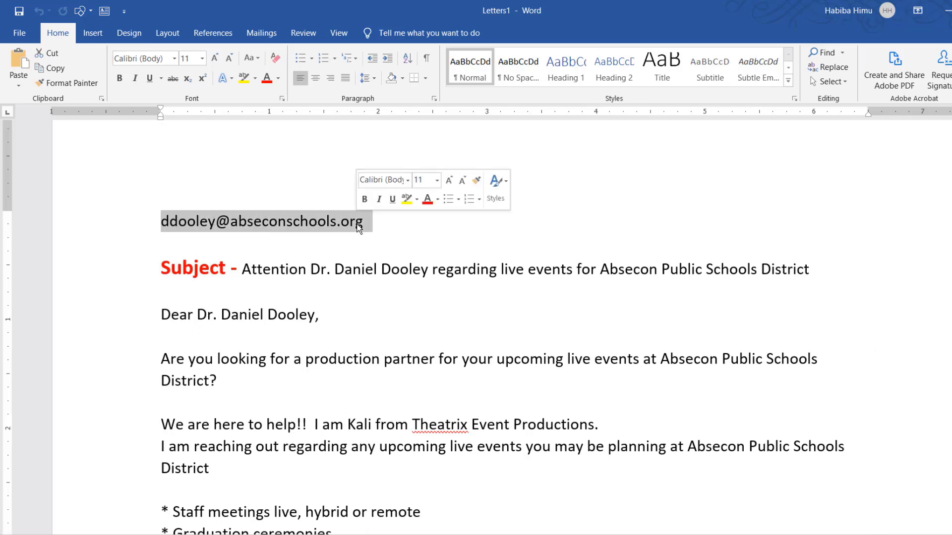
left_click_drag(312, 269, 429, 270)
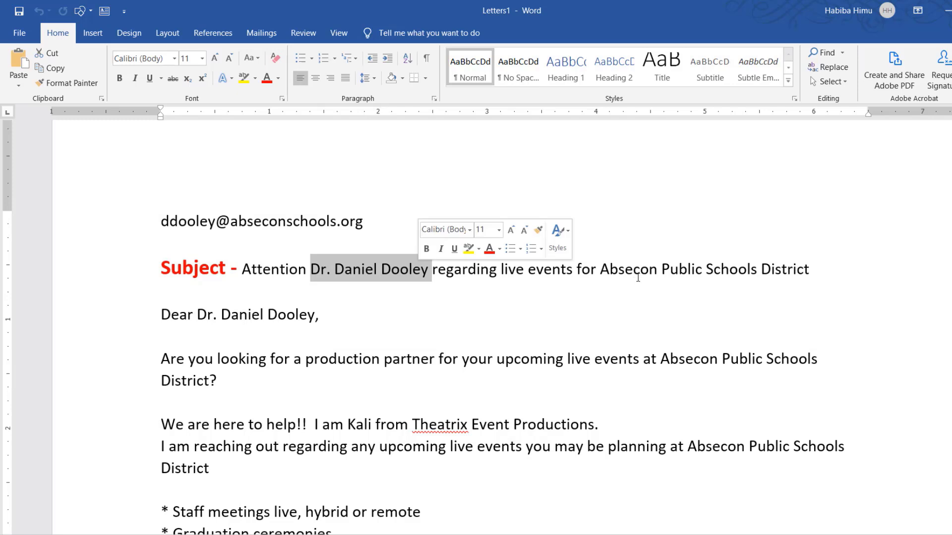
left_click_drag(600, 269, 743, 270)
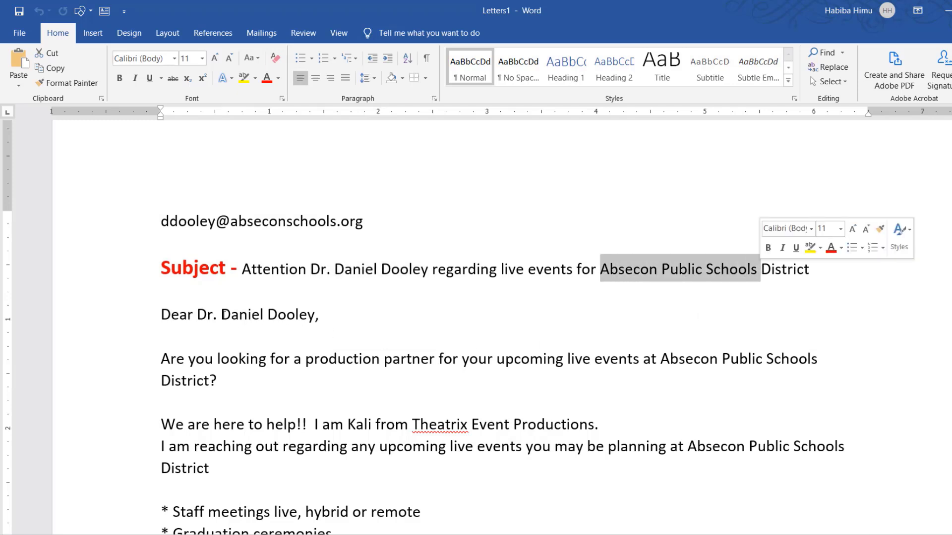
left_click_drag(221, 316, 320, 321)
left_click_drag(661, 359, 818, 361)
scroll(432, 417, "down", 5)
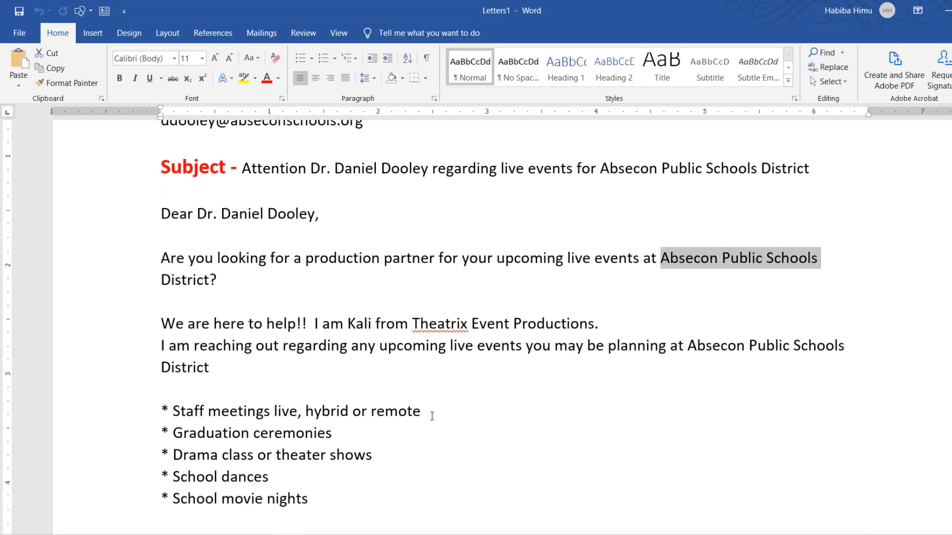
Check the merged principal name and school name in the third letter, for Atlantic City School District
scroll(432, 417, "down", 20)
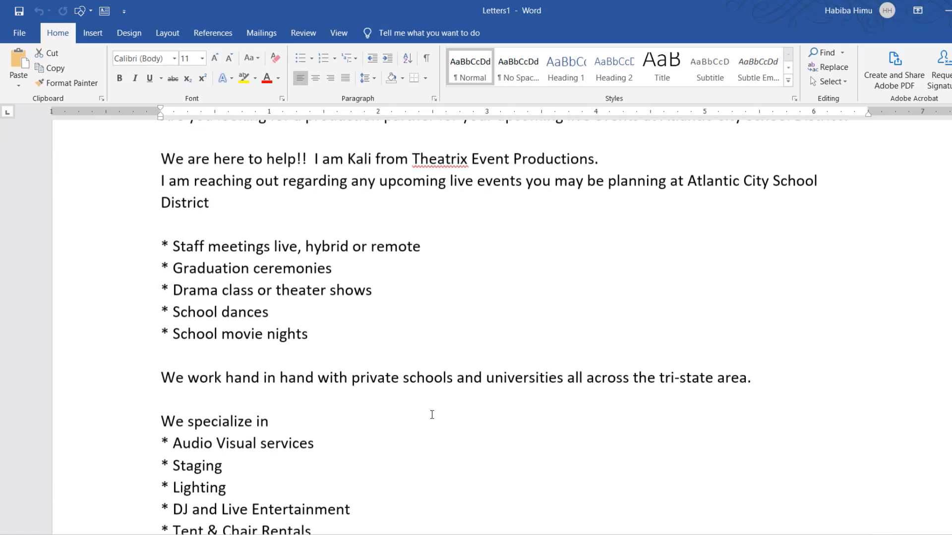
scroll(431, 415, "up", 4)
left_click_drag(311, 232, 404, 231)
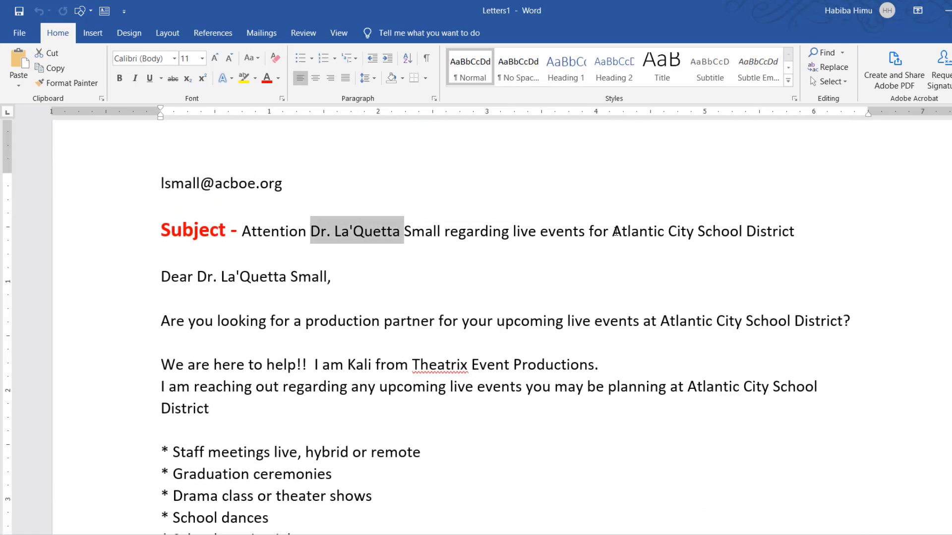
left_click_drag(612, 232, 667, 231)
left_click_drag(221, 276, 319, 277)
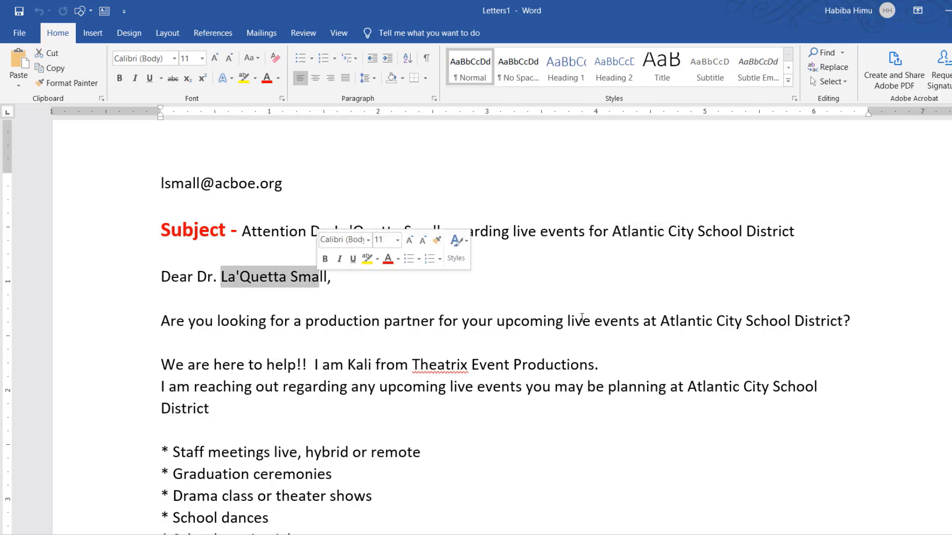
left_click_drag(660, 321, 745, 321)
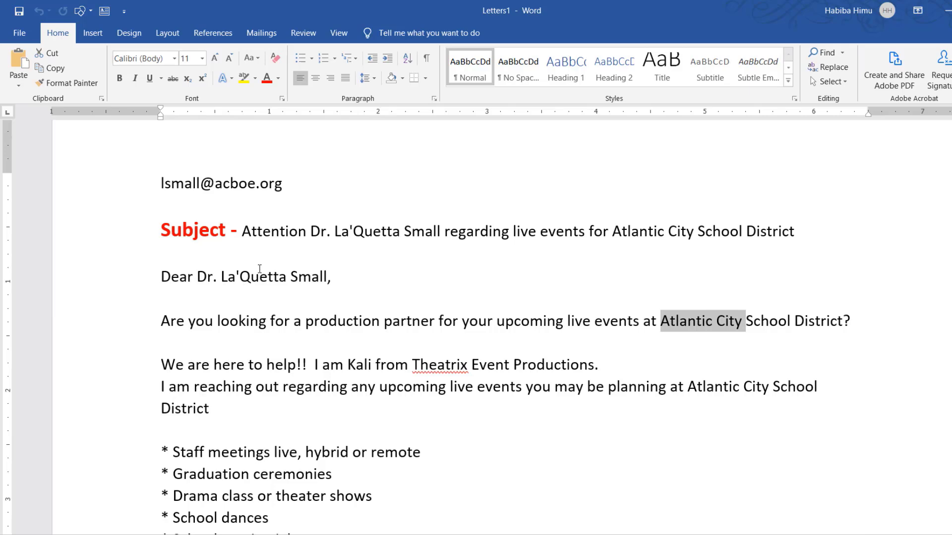
Examine the fourth merged letter, addressed to Atlantic Community Charter School
scroll(481, 361, "down", 12)
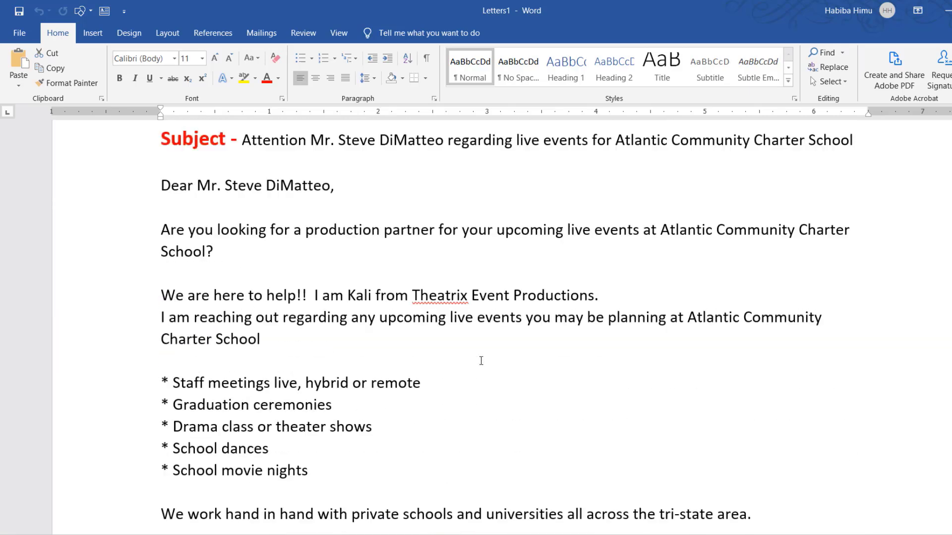
scroll(480, 361, "down", 2)
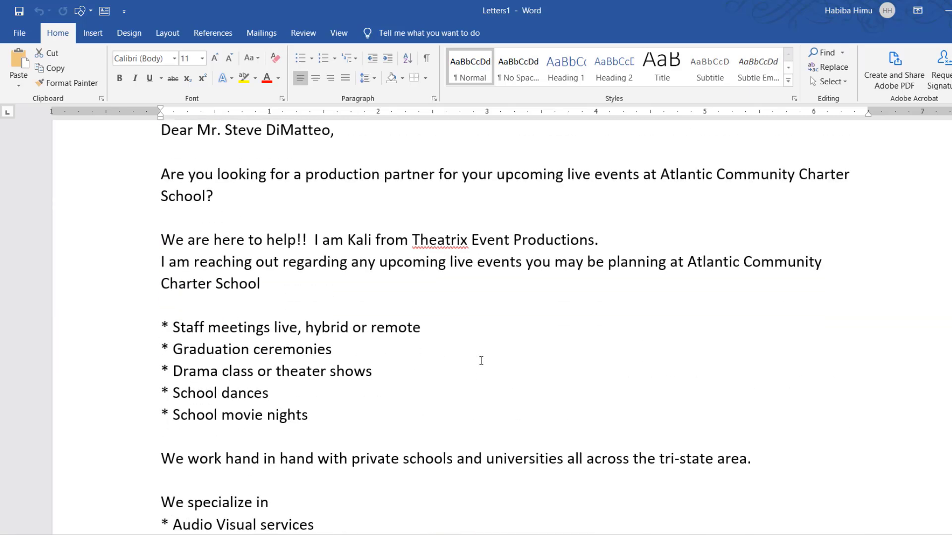
scroll(481, 360, "up", 5)
left_click(408, 320)
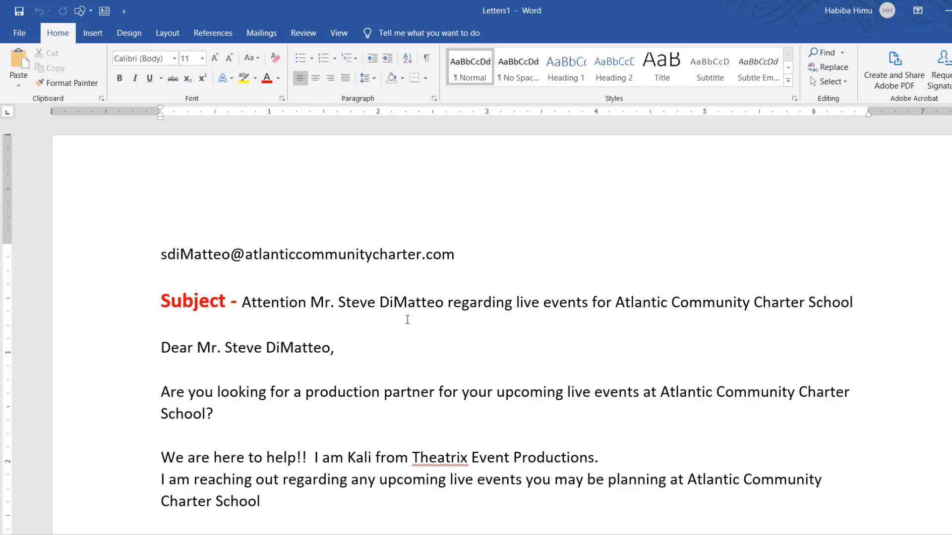
left_click(403, 317)
scroll(598, 409, "down", 20)
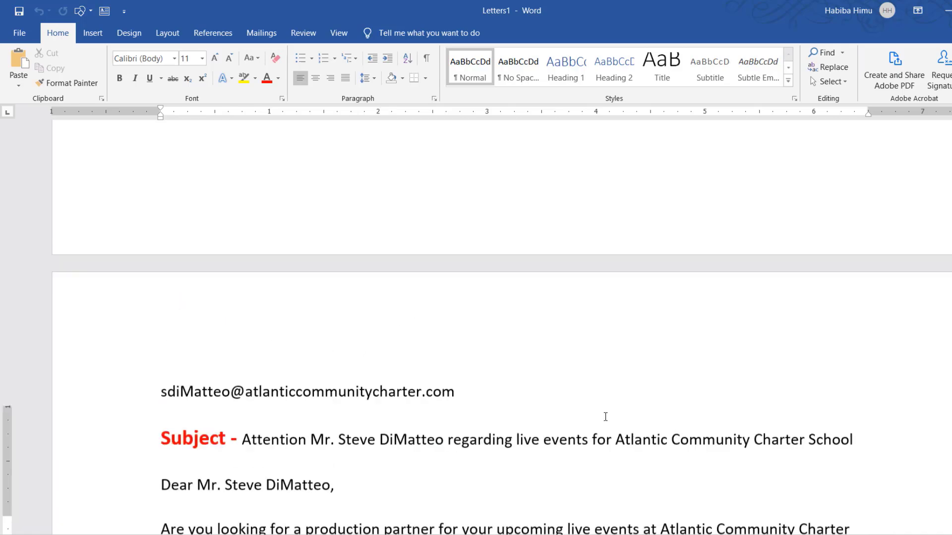